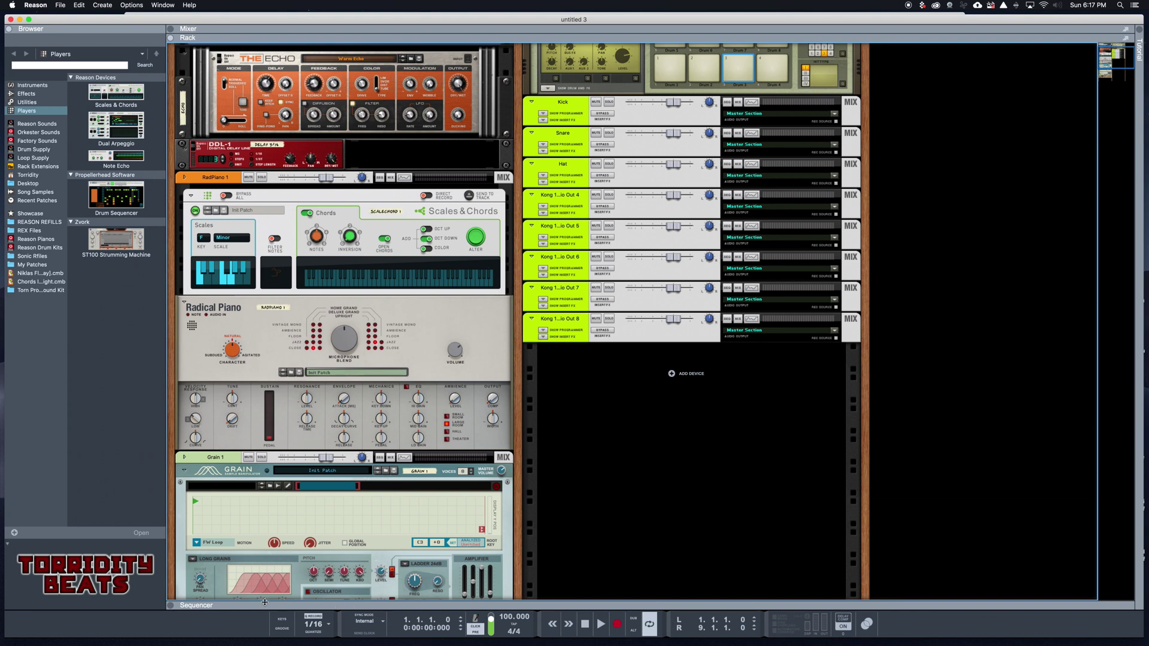
Step: Create a new song and bring up the Save Song dialog, defaulting to 'untitled 4' in Music
left_click(170, 606)
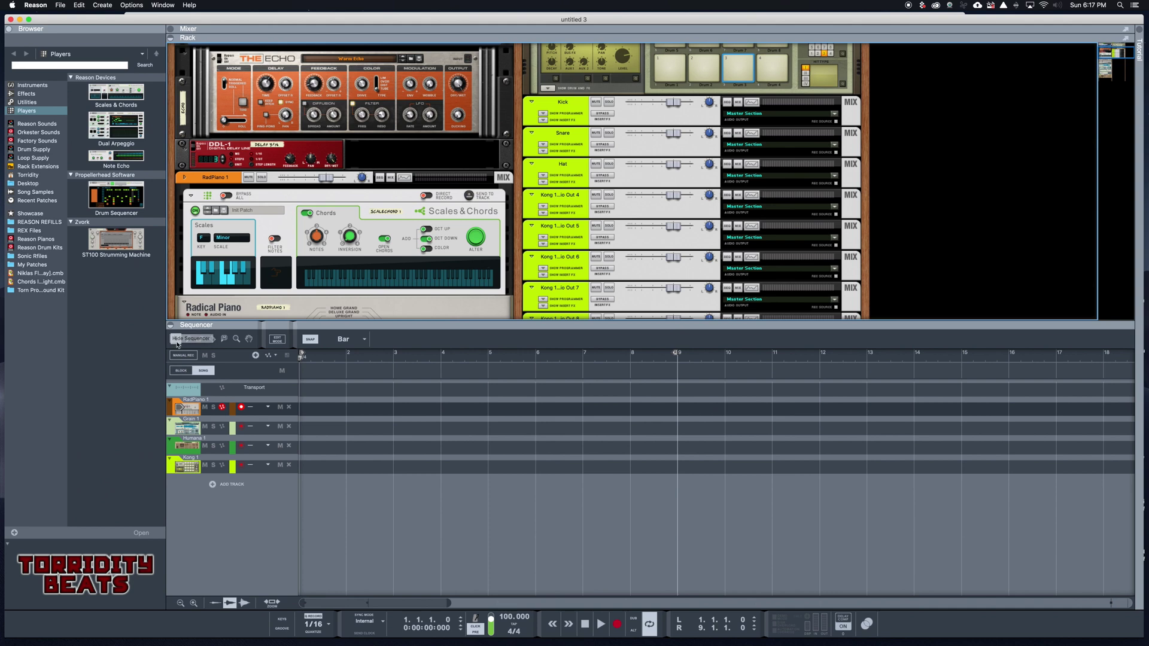
key("F7")
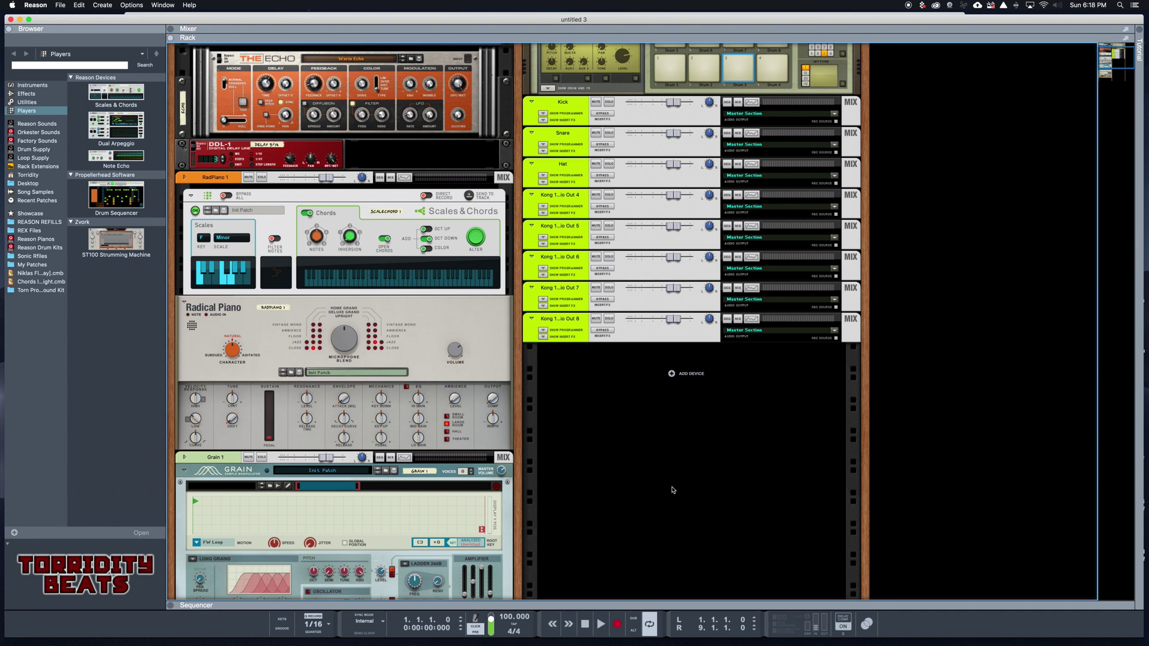
key("super+s")
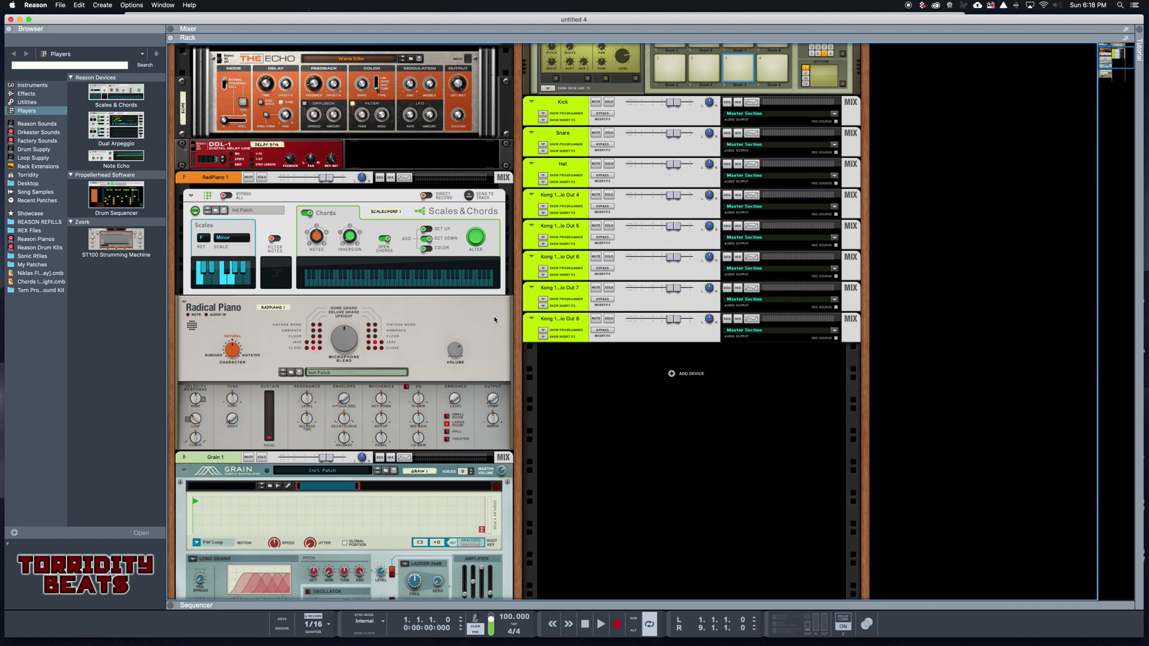
key("super+s")
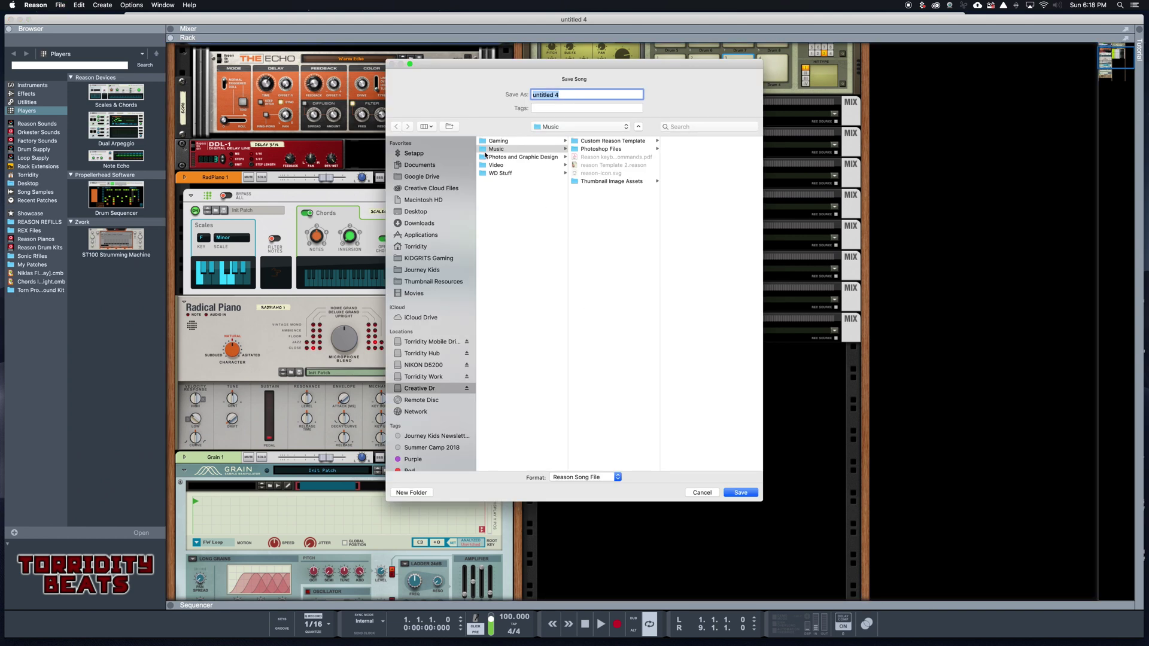
Step: Save the new song to the Desktop as 'Template 2'
left_click(417, 212)
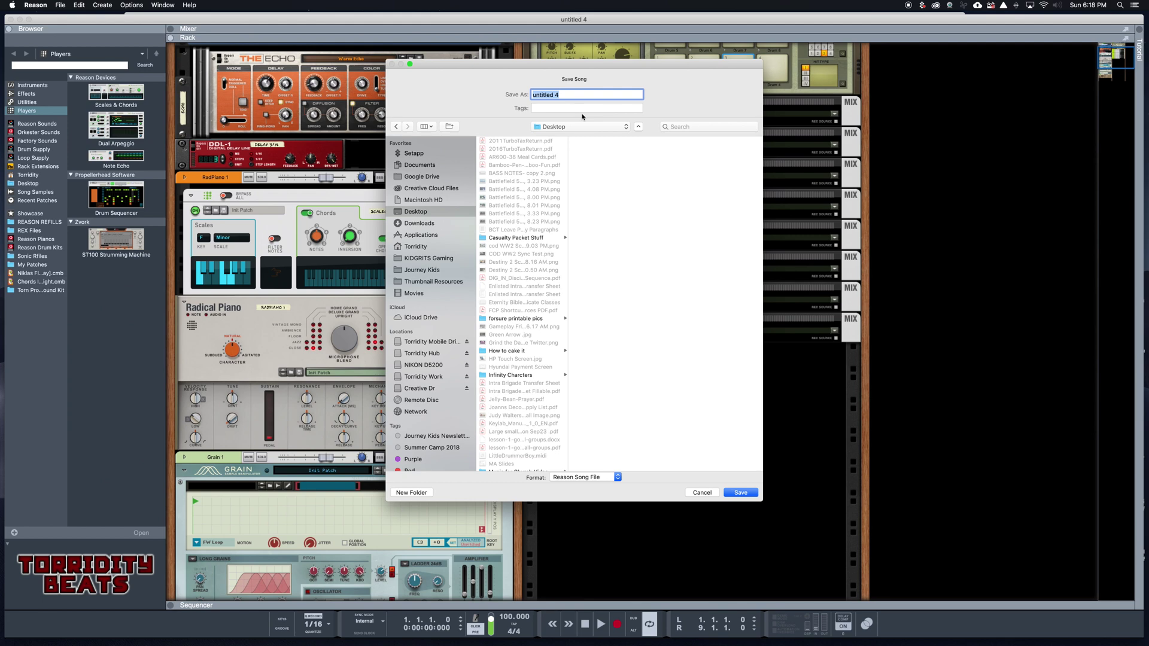
type("Template 2")
left_click(742, 495)
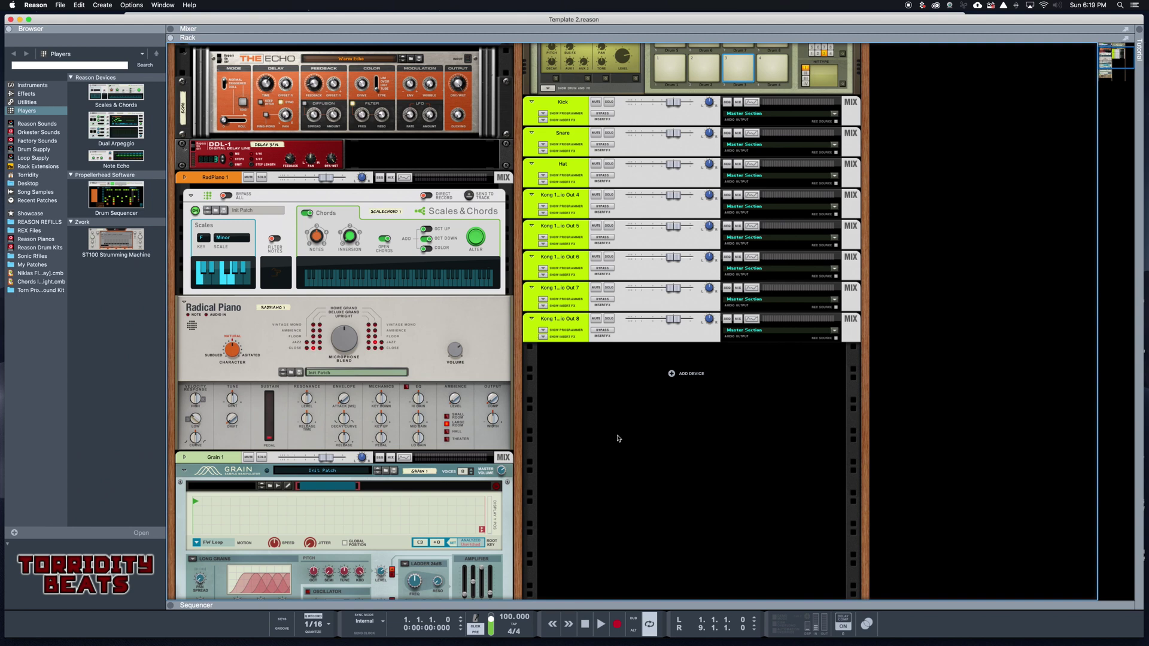
Step: Select all eight Kong mix channels and delete the entire Kong group
left_click(605, 333)
left_click(603, 239)
left_click(569, 329)
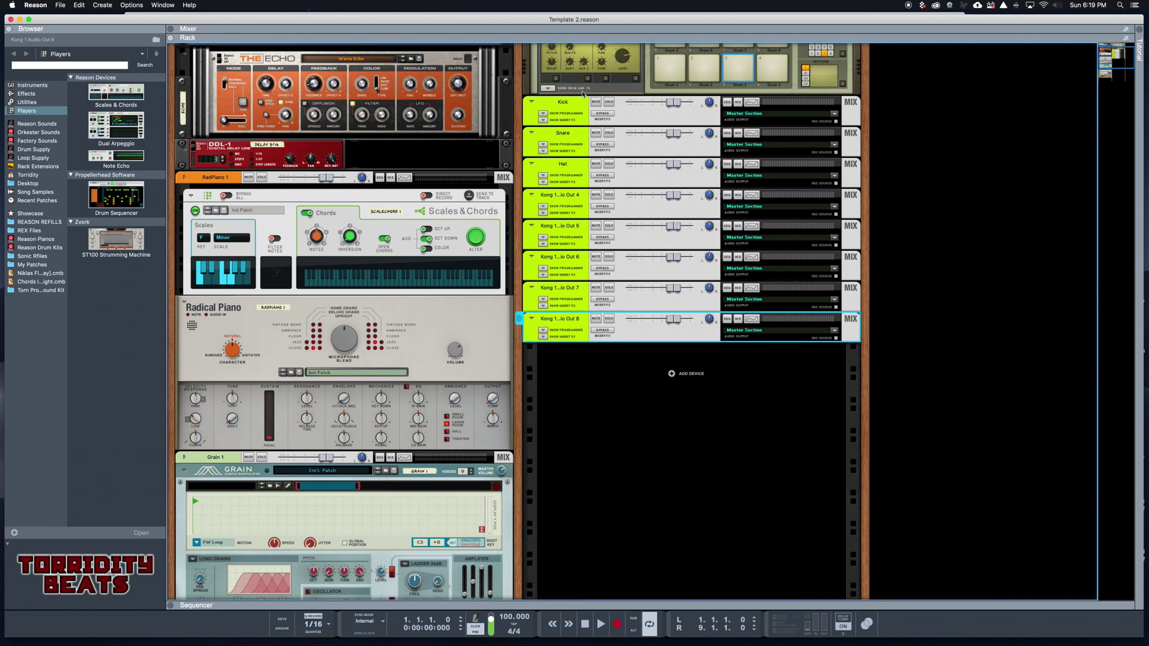
left_click(573, 115, "shift")
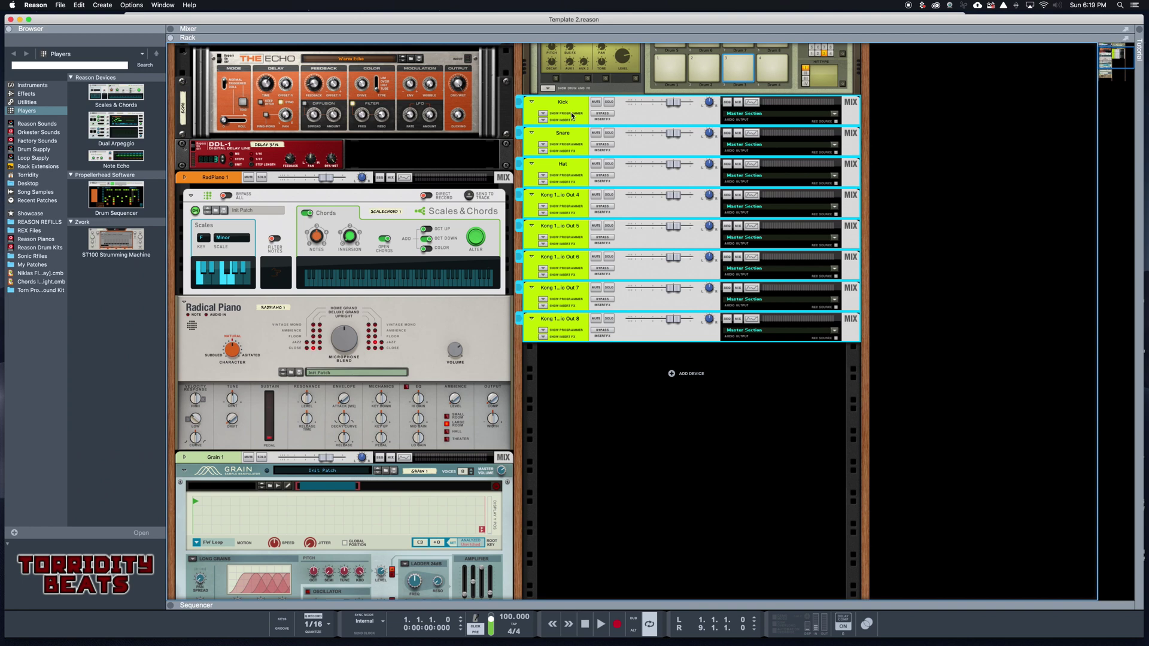
key("Delete")
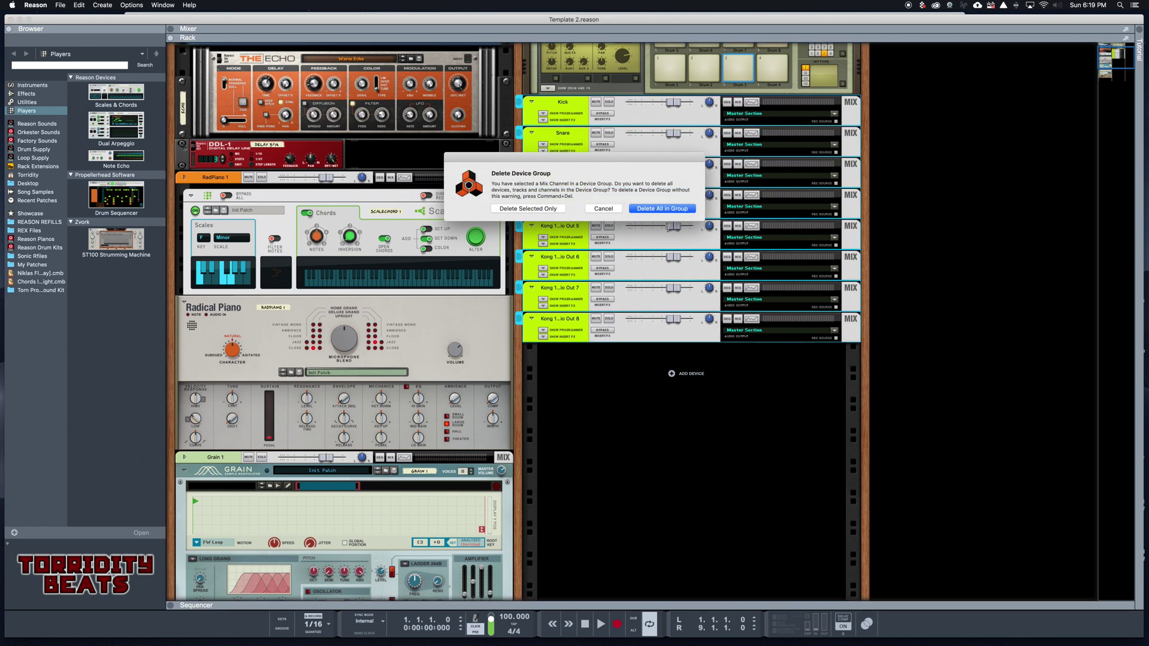
left_click(663, 209)
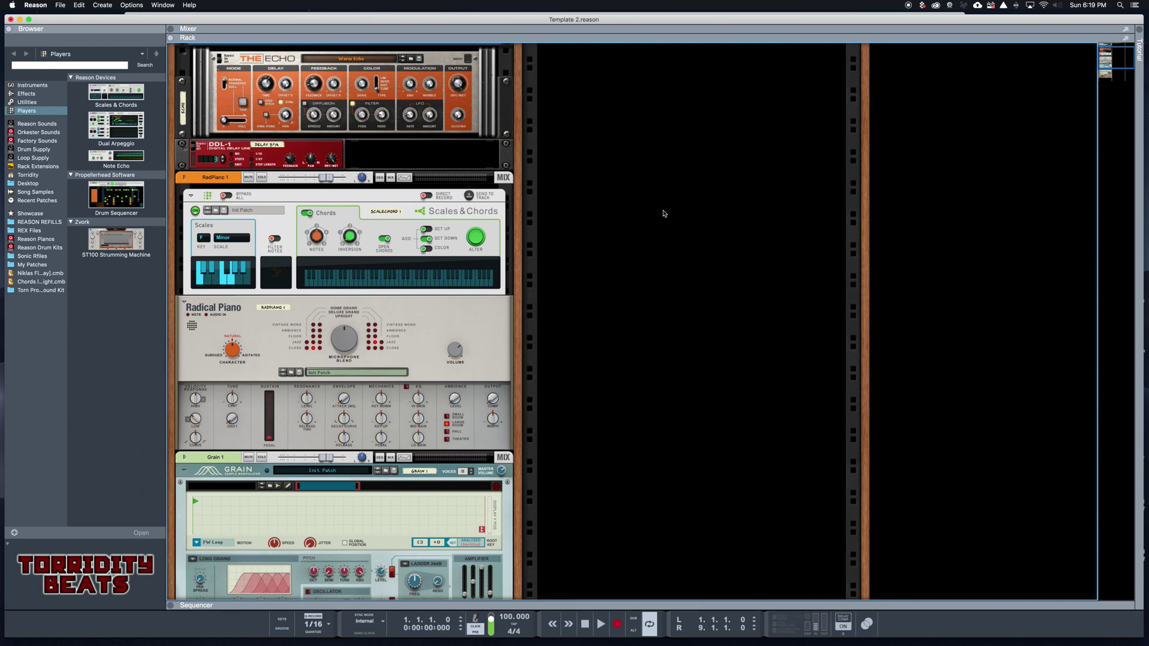
Step: Add a Redrum Drum Computer from the Instruments browser into the rack
scroll(661, 219, "up", 5)
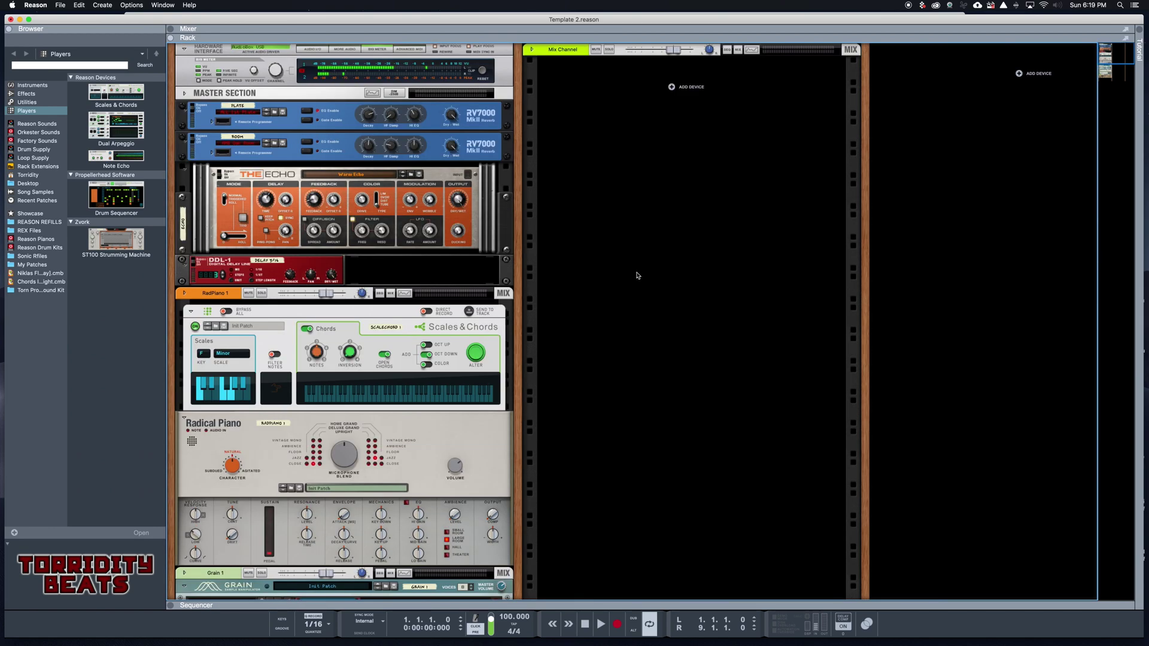
scroll(637, 276, "down", 3)
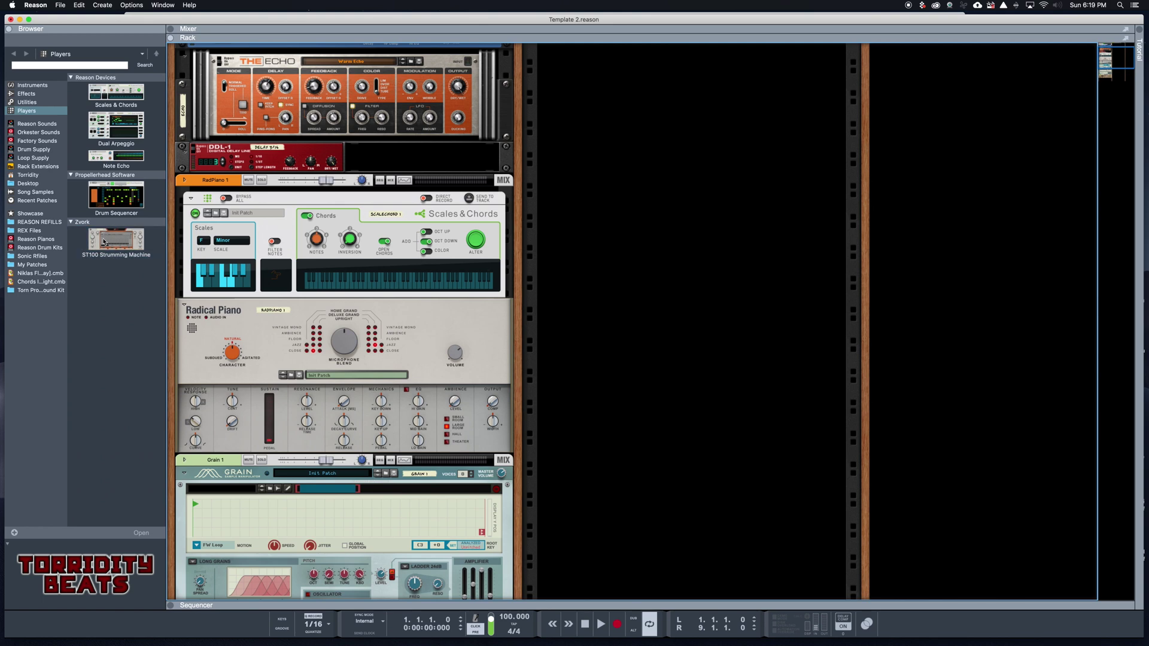
left_click(27, 94)
left_click(27, 85)
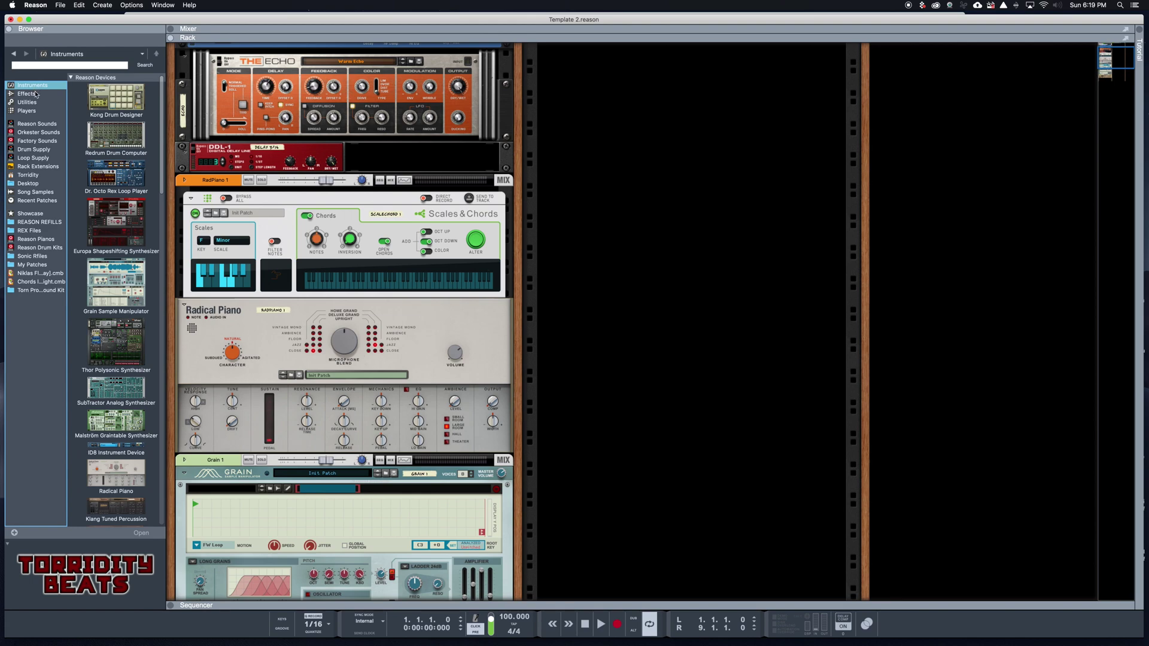
scroll(94, 375, "down", 3)
scroll(94, 375, "down", 4)
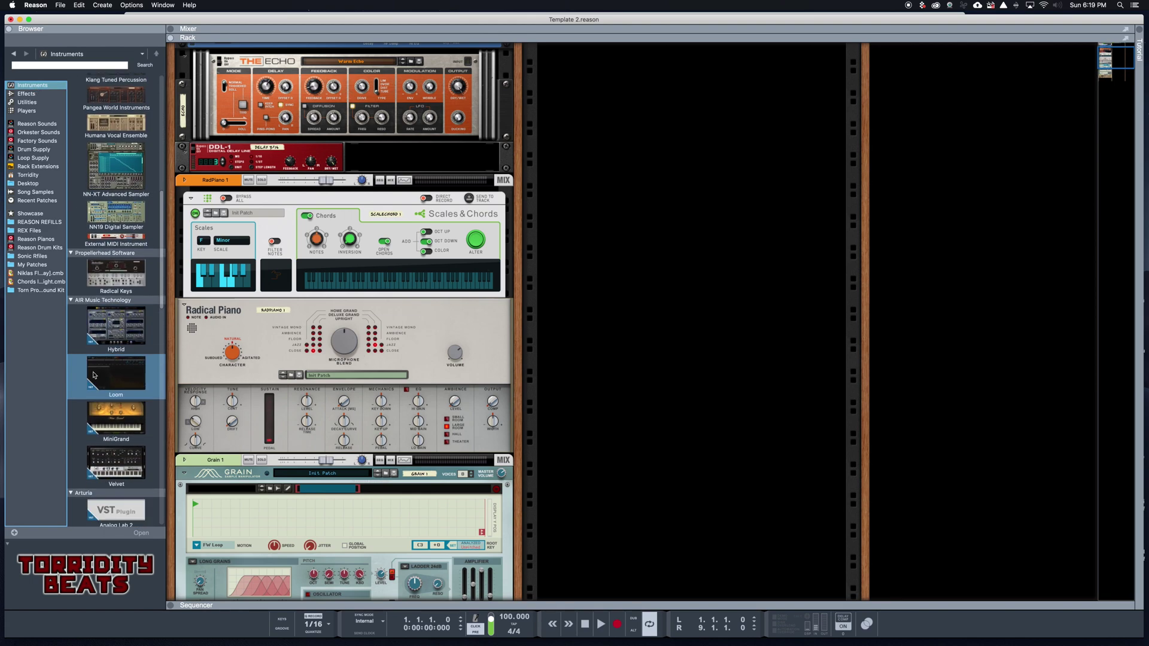
scroll(94, 375, "up", 7)
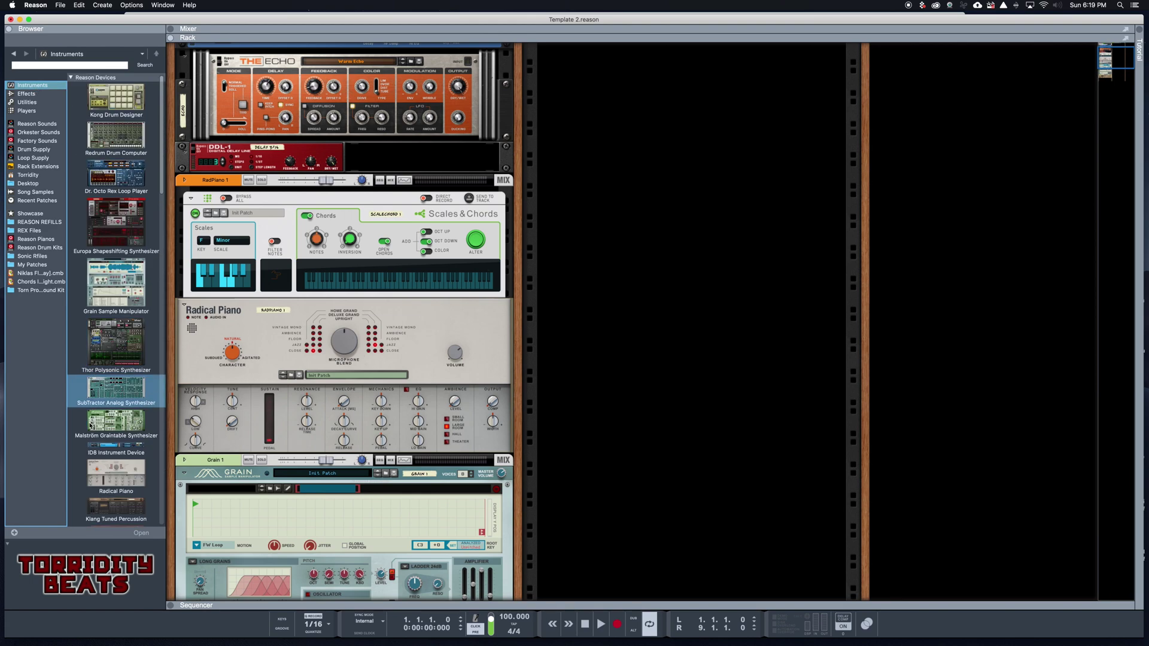
left_click(117, 145)
left_click_drag(117, 145, 627, 124)
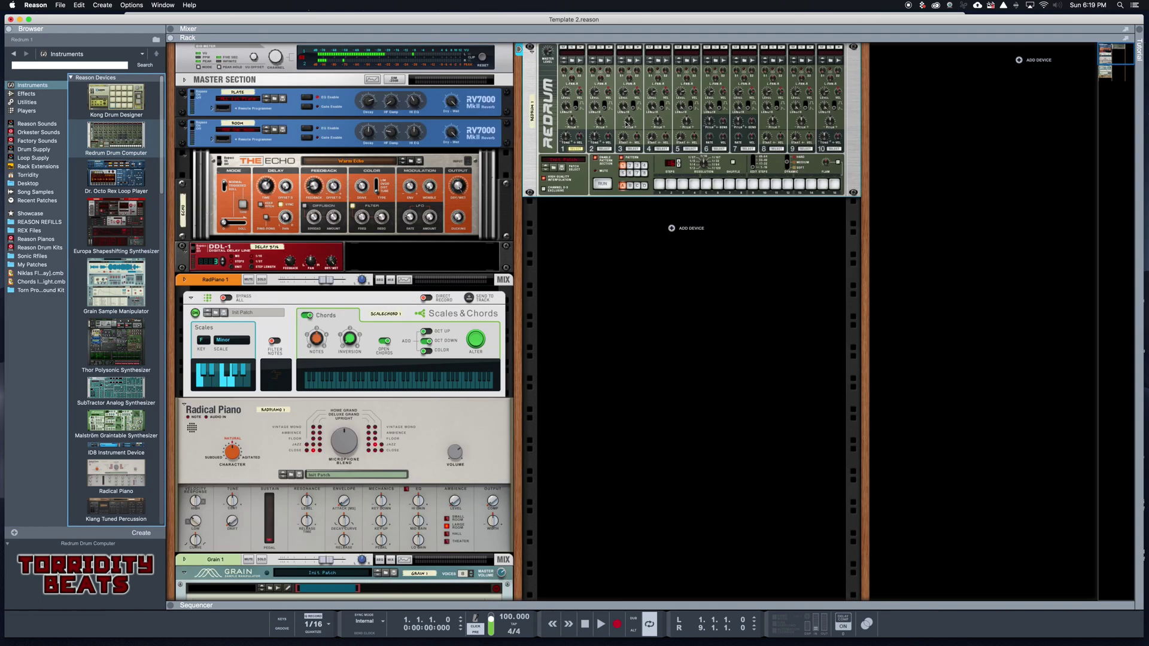
Step: Add a Mixer 14:2 from Utilities below the Redrum and flip the rack to the back
left_click(27, 95)
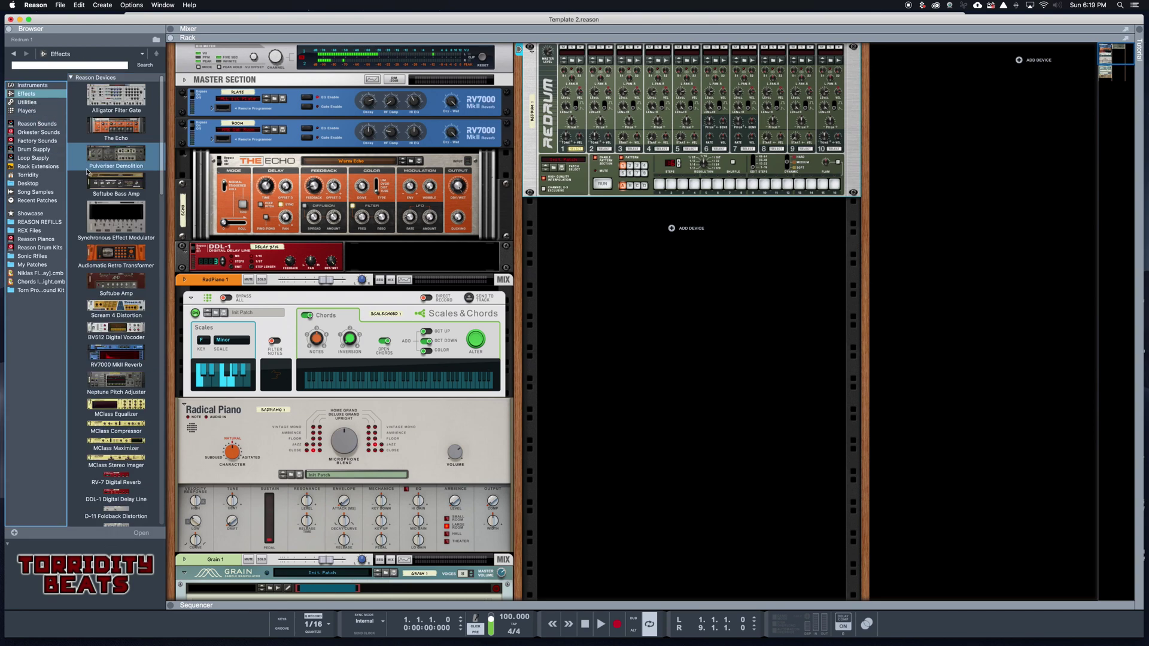
left_click(27, 103)
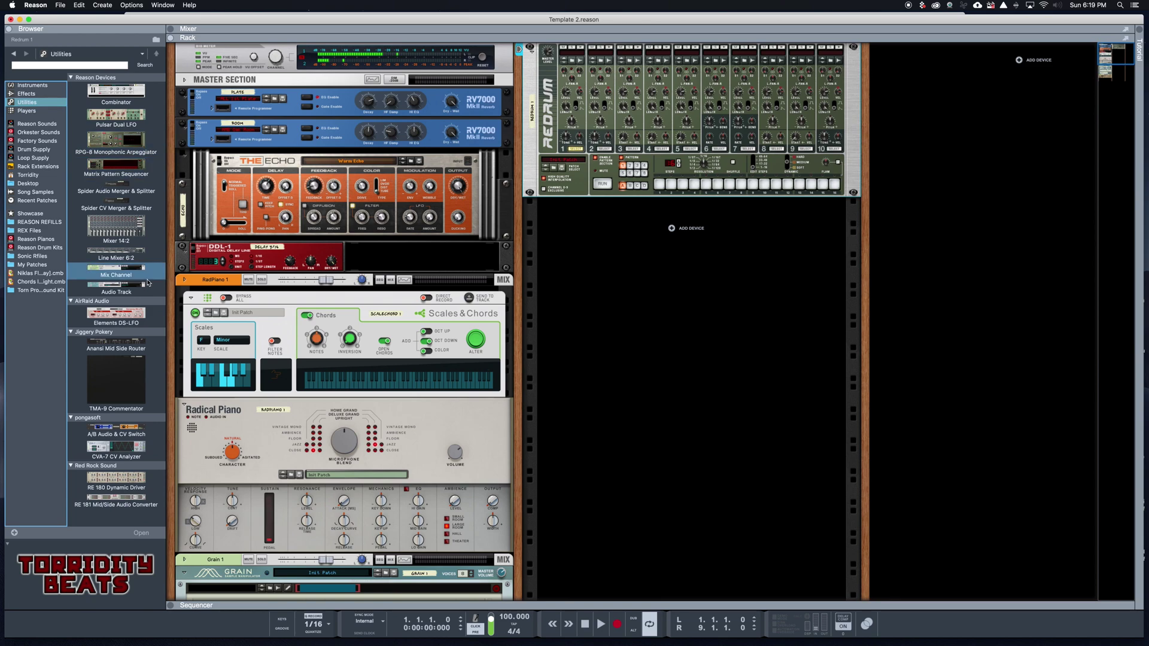
left_click_drag(111, 230, 635, 246)
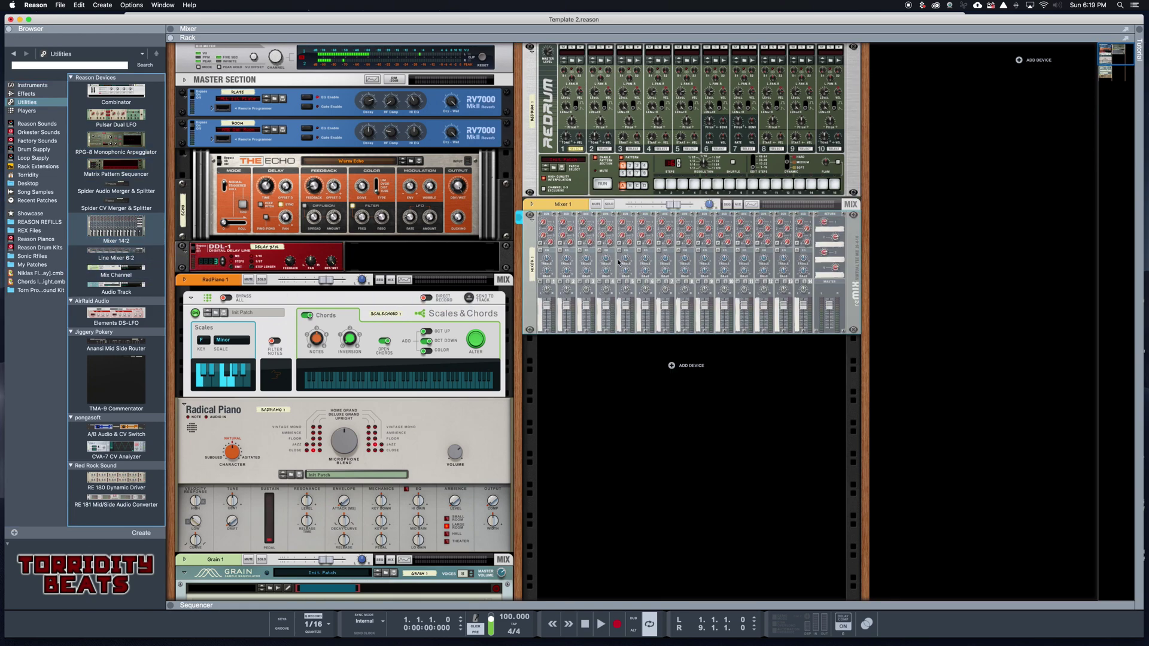
key("Tab")
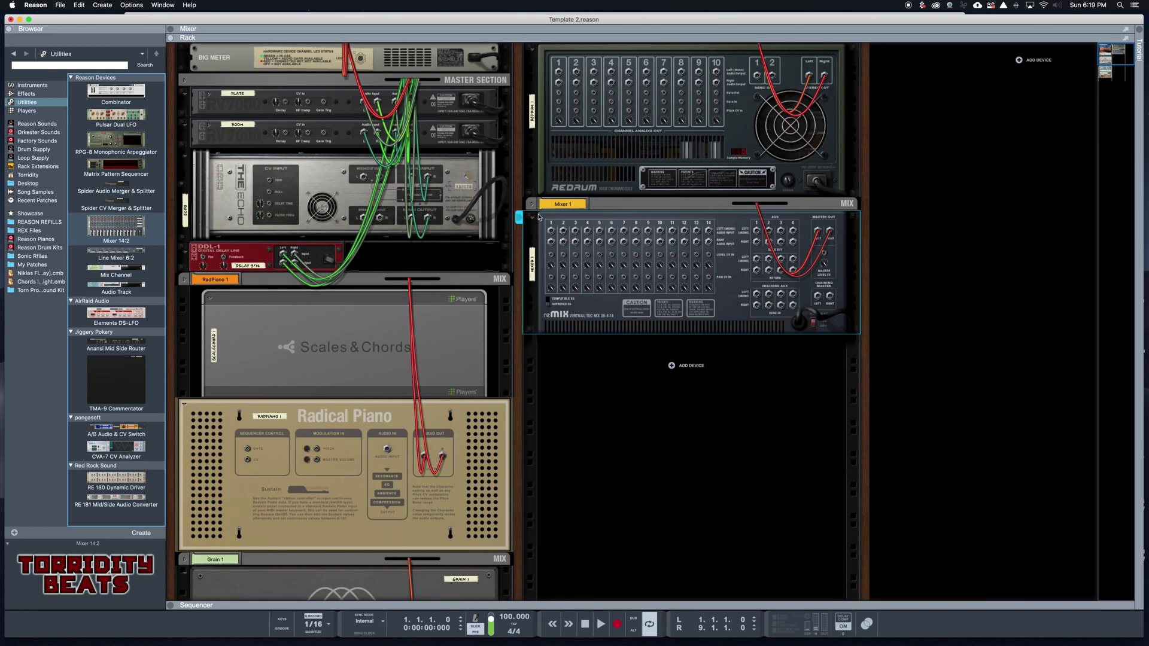
Step: Cable Redrum outputs 1, 2, 3 and 5 into Mixer 1's matching inputs, then return to the front panels
left_click(804, 224)
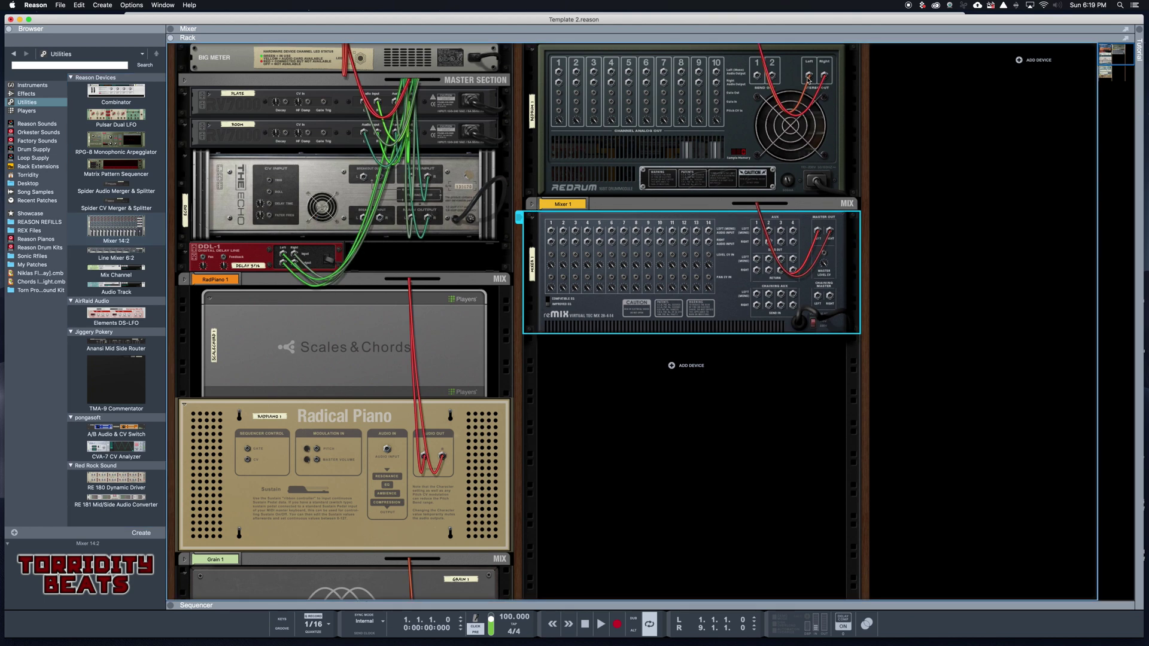
left_click(785, 88)
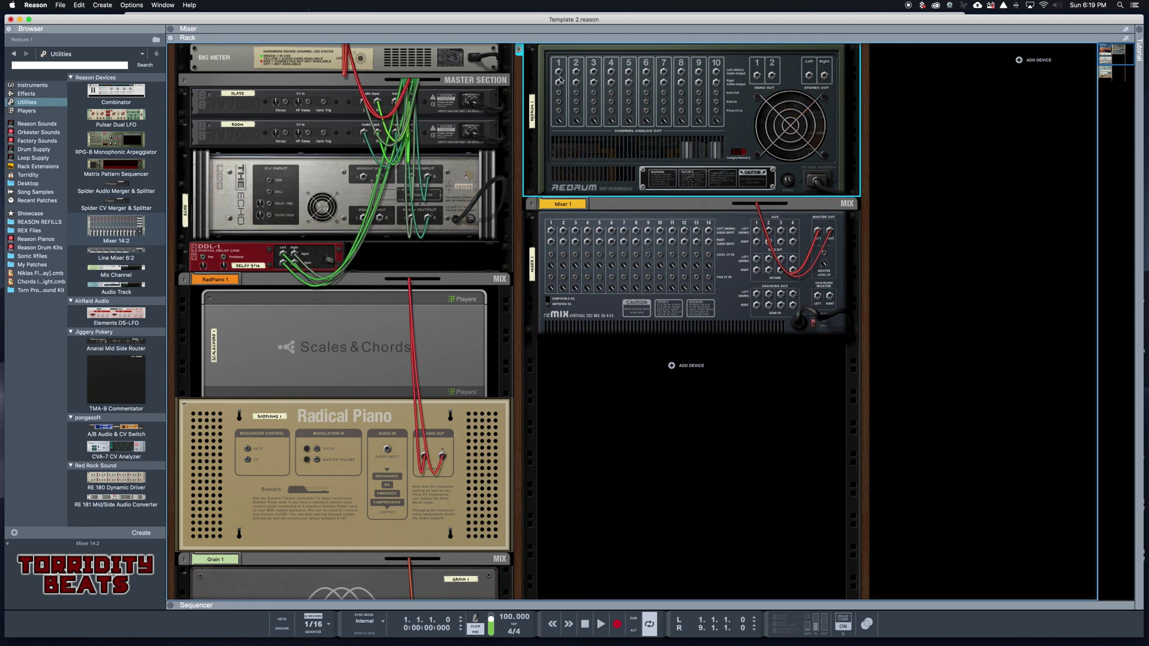
left_click_drag(558, 72, 552, 232)
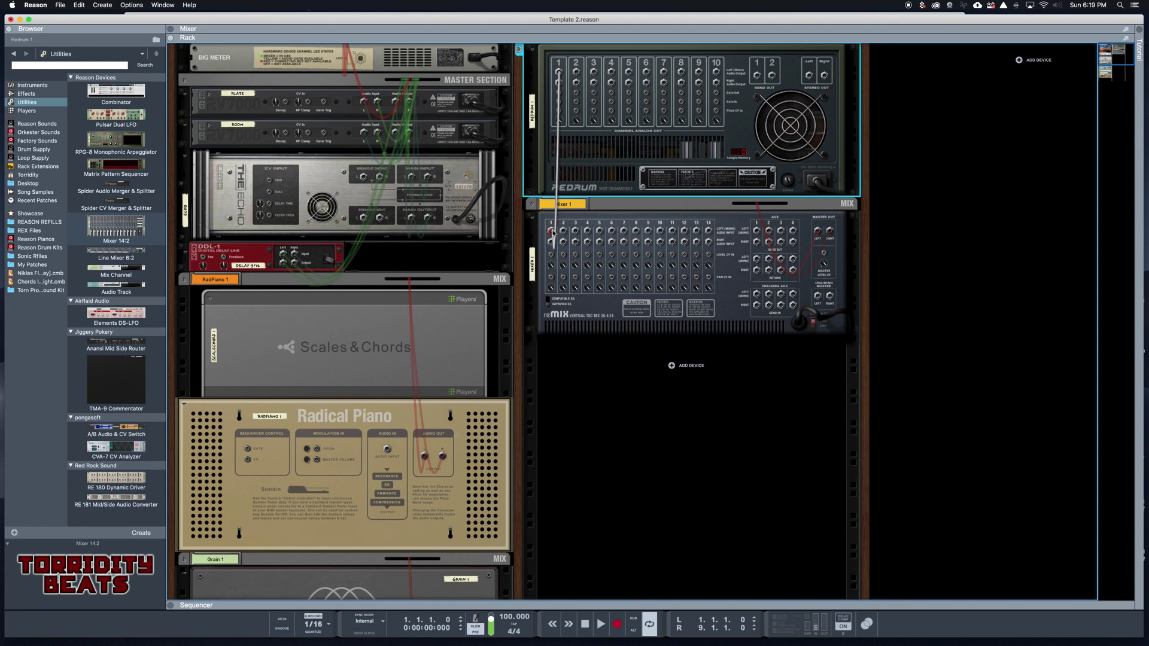
left_click_drag(576, 72, 578, 234)
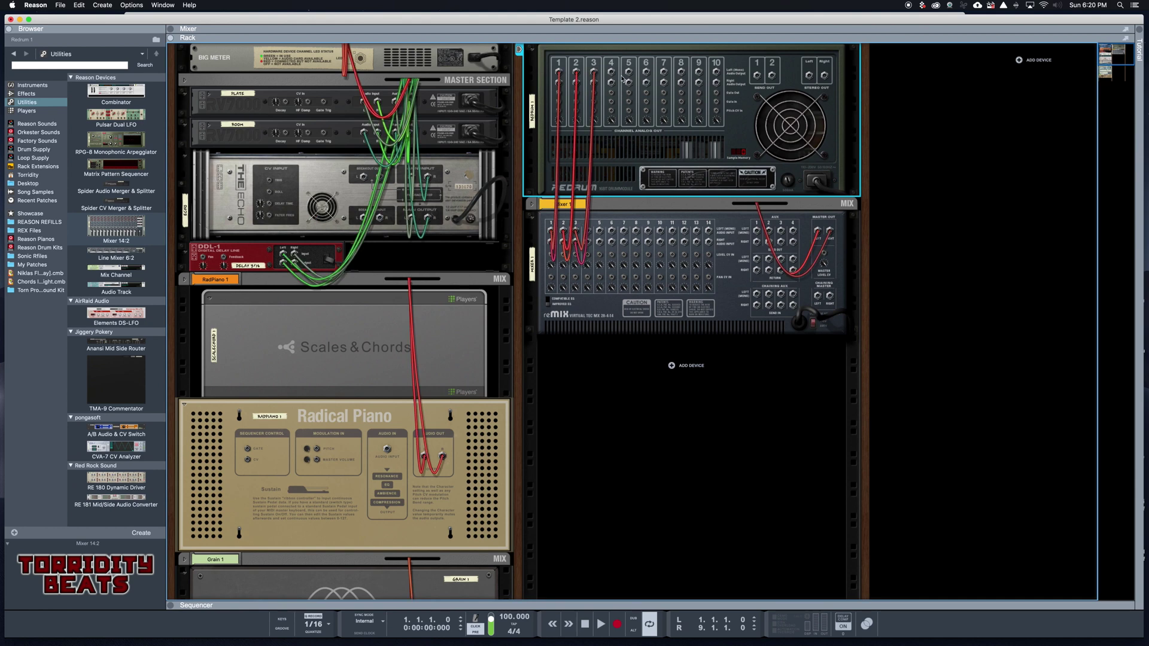
left_click_drag(611, 73, 599, 232)
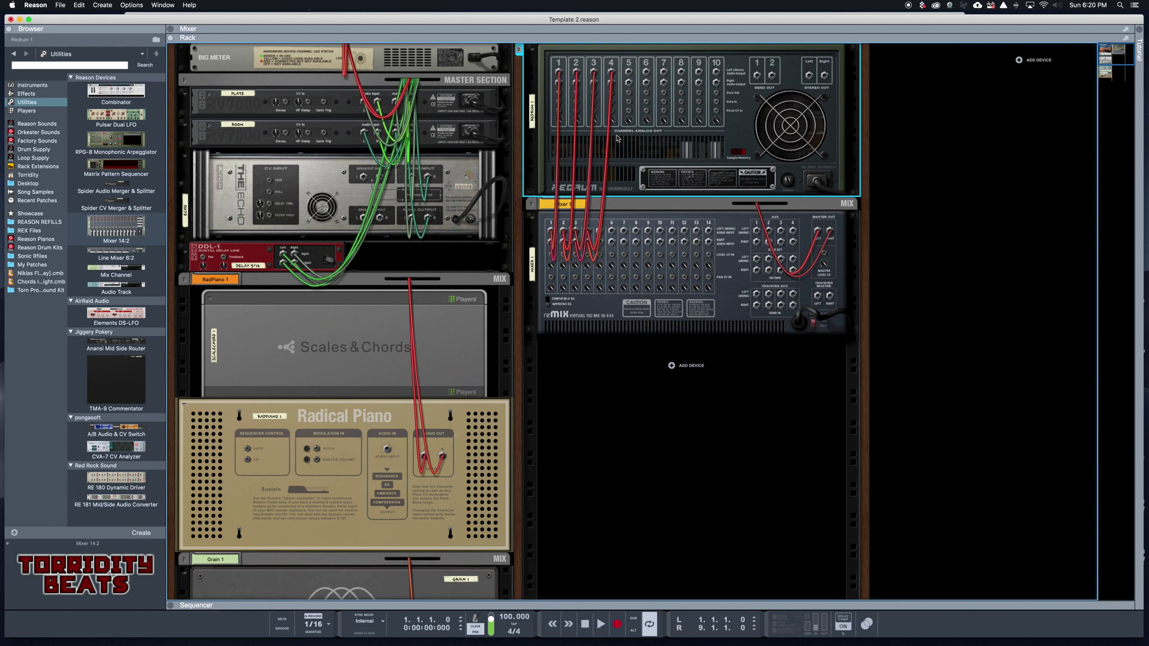
left_click_drag(630, 73, 602, 234)
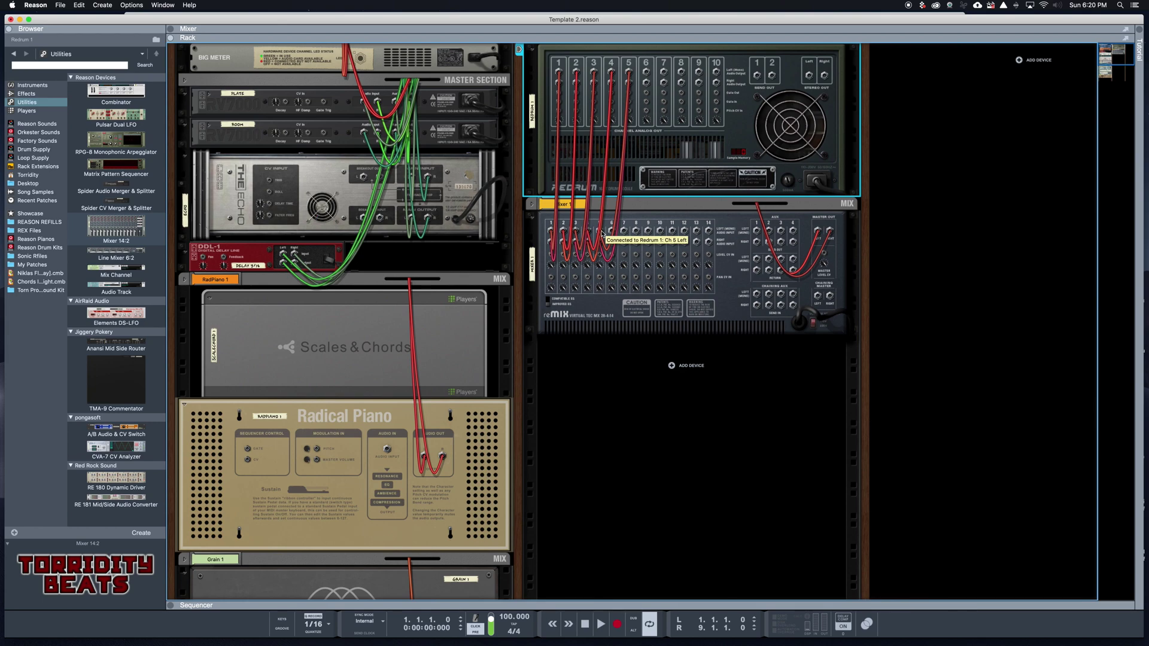
key("Tab")
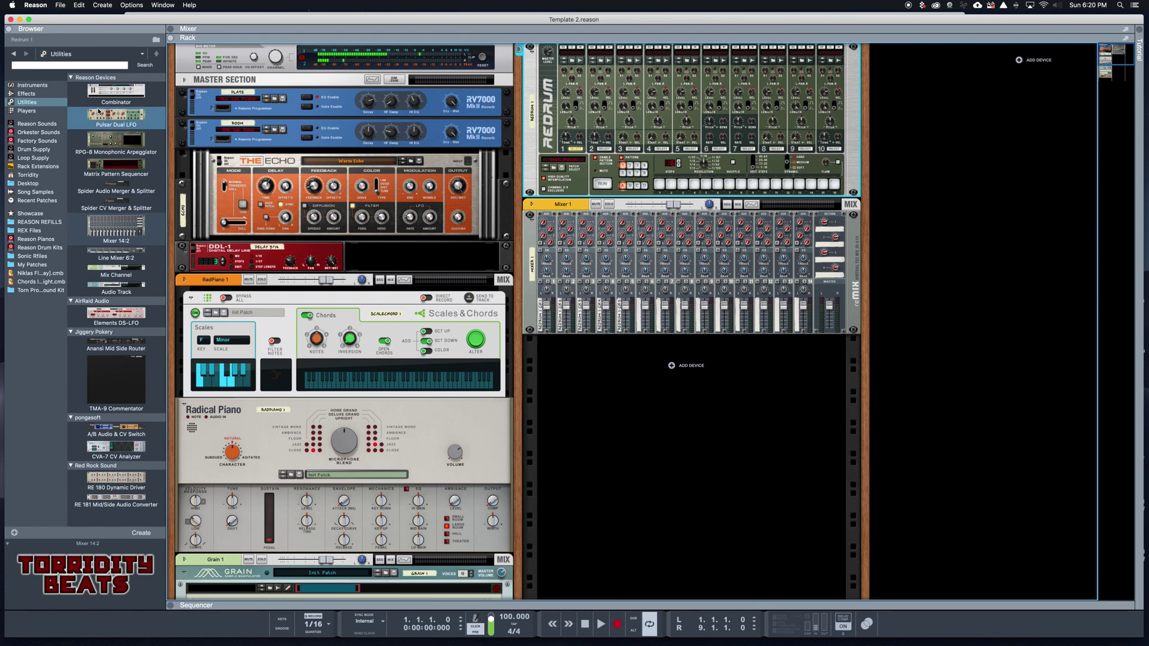
Step: Close Template 2.reason, open Preferences, and browse for the default template song file
left_click(10, 20)
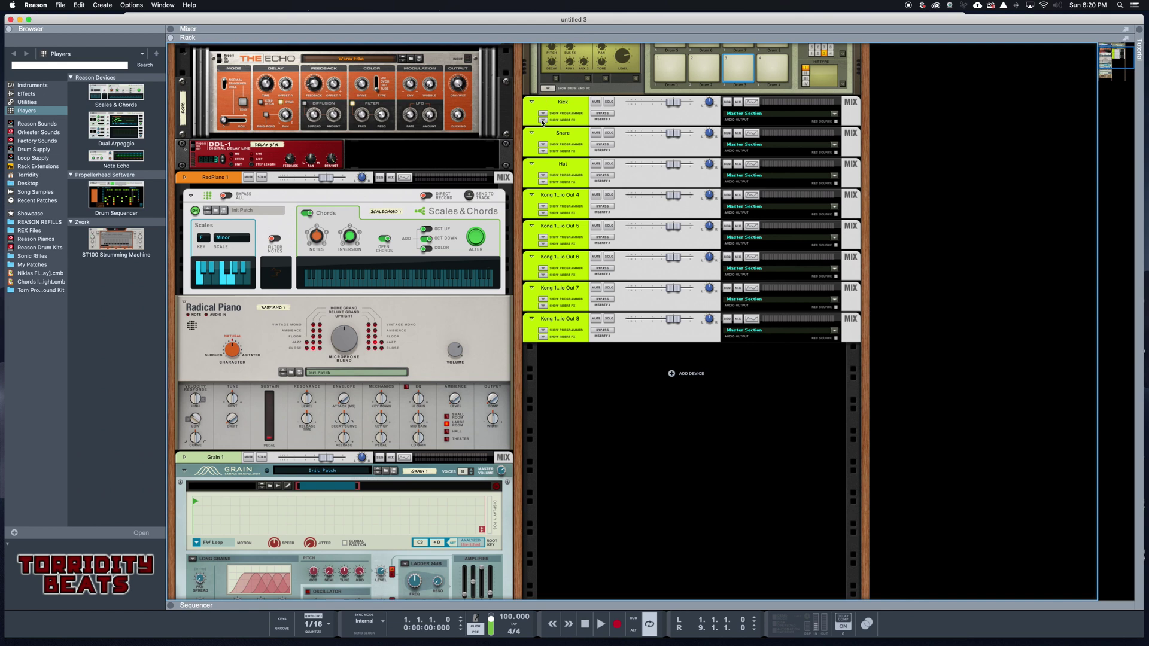
left_click(35, 6)
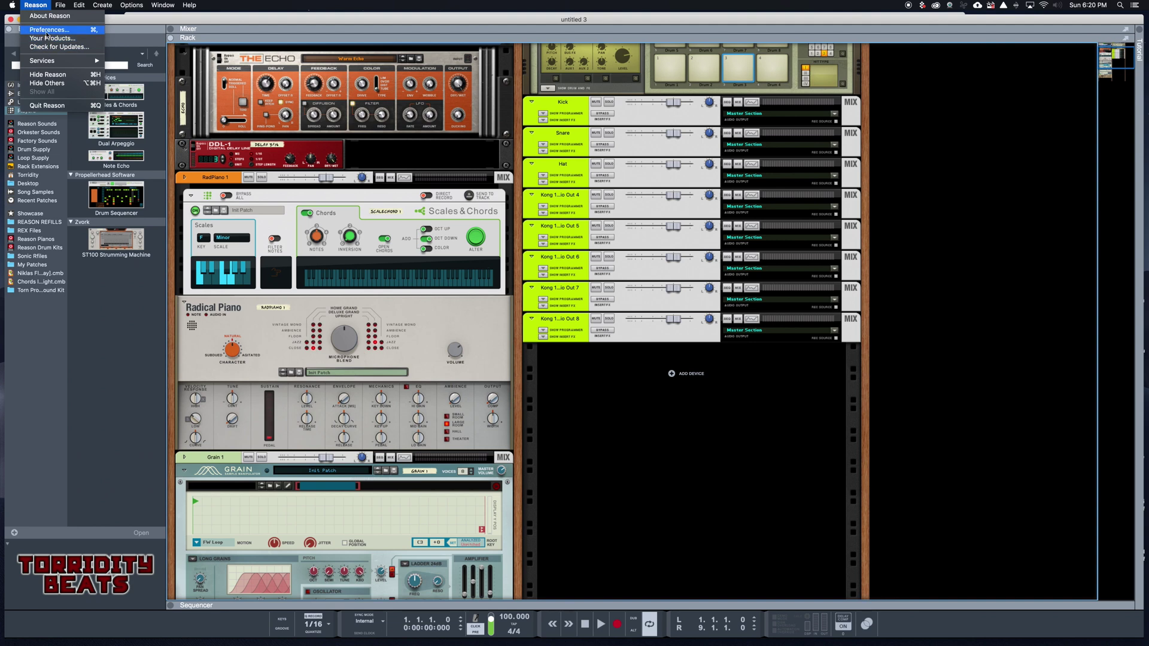
key("Escape")
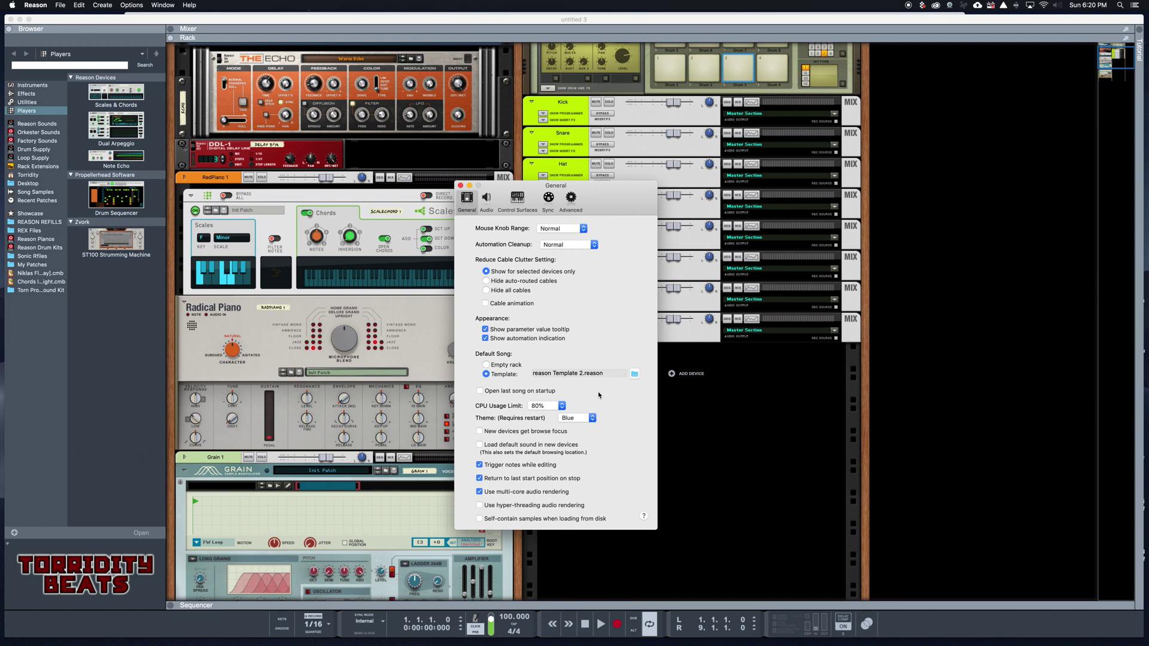
left_click(635, 374)
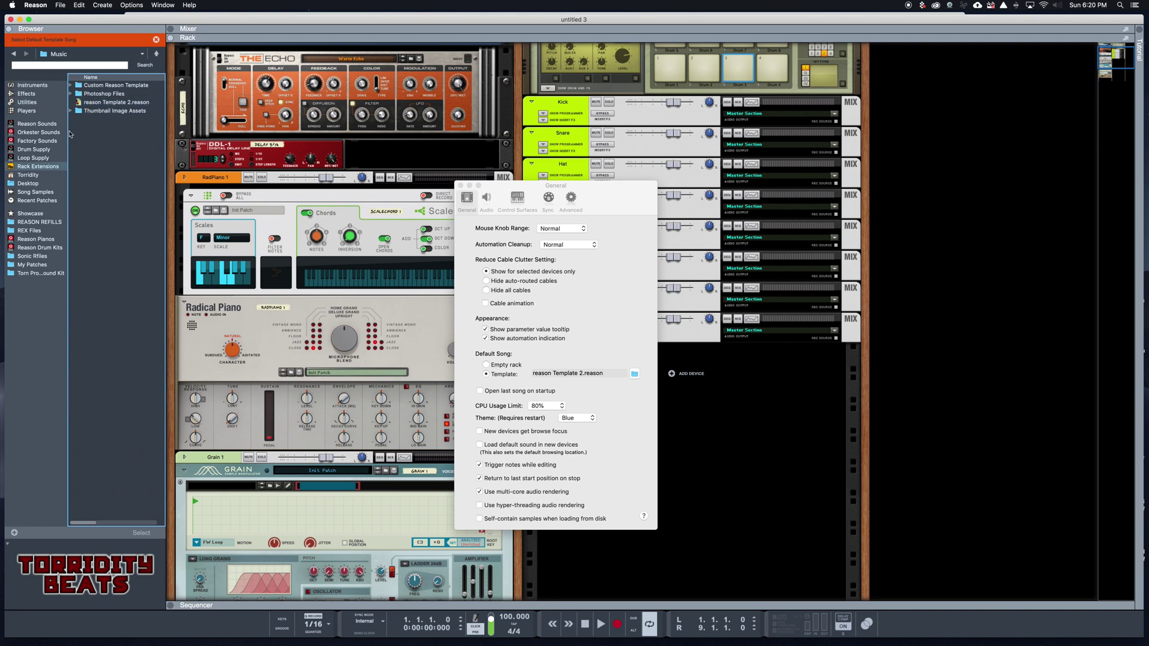
Step: Browse via Macintosh HD > Users > home > Desktop and choose Template 2.reason as the template
left_click(142, 57)
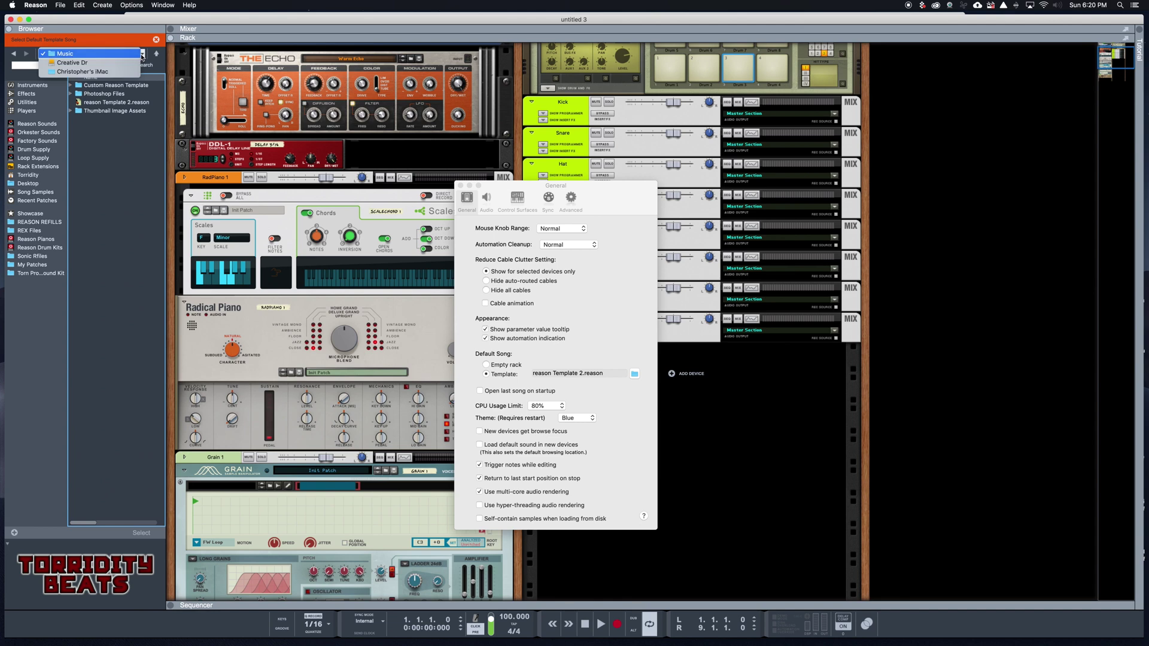
left_click(84, 72)
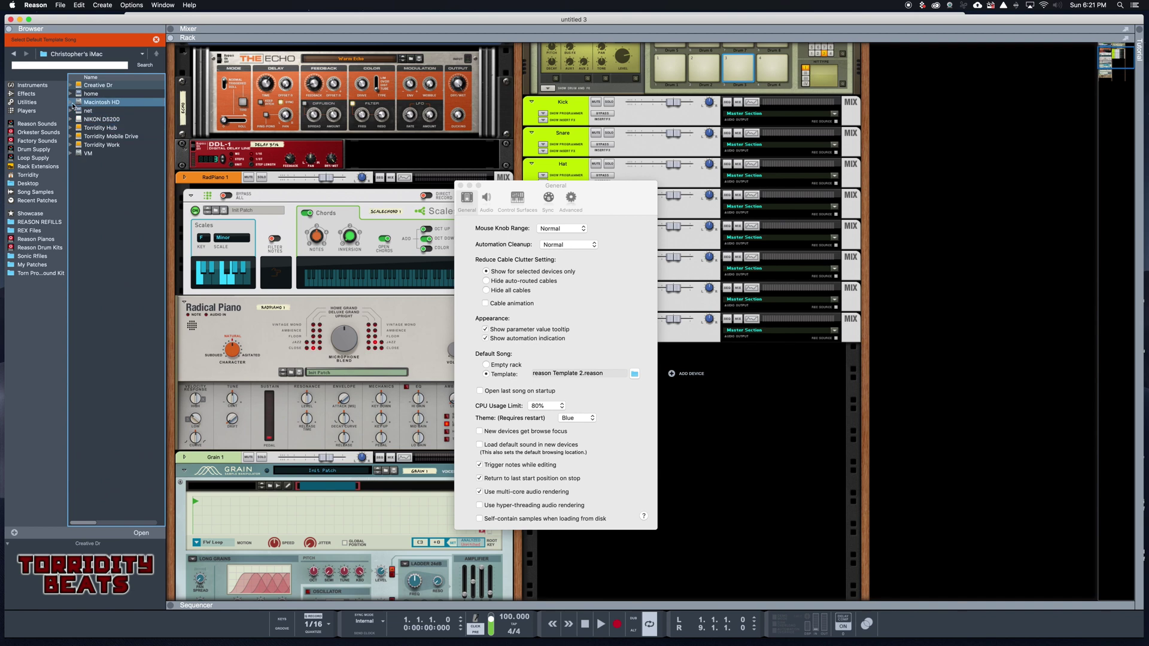
double_click(97, 105)
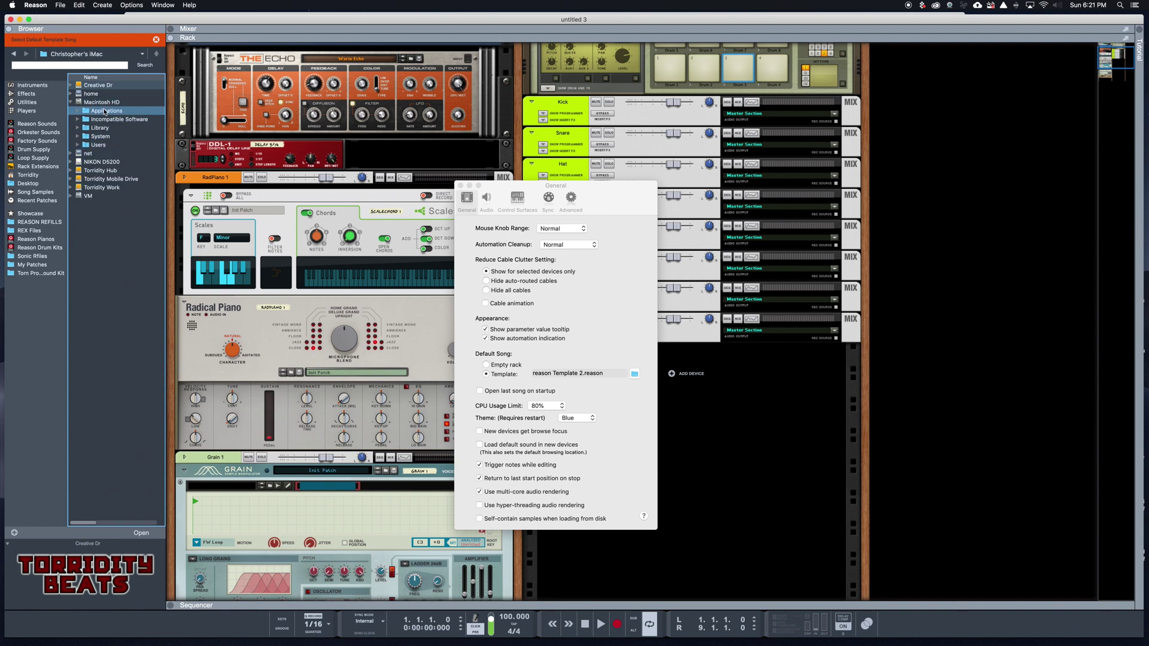
double_click(102, 103)
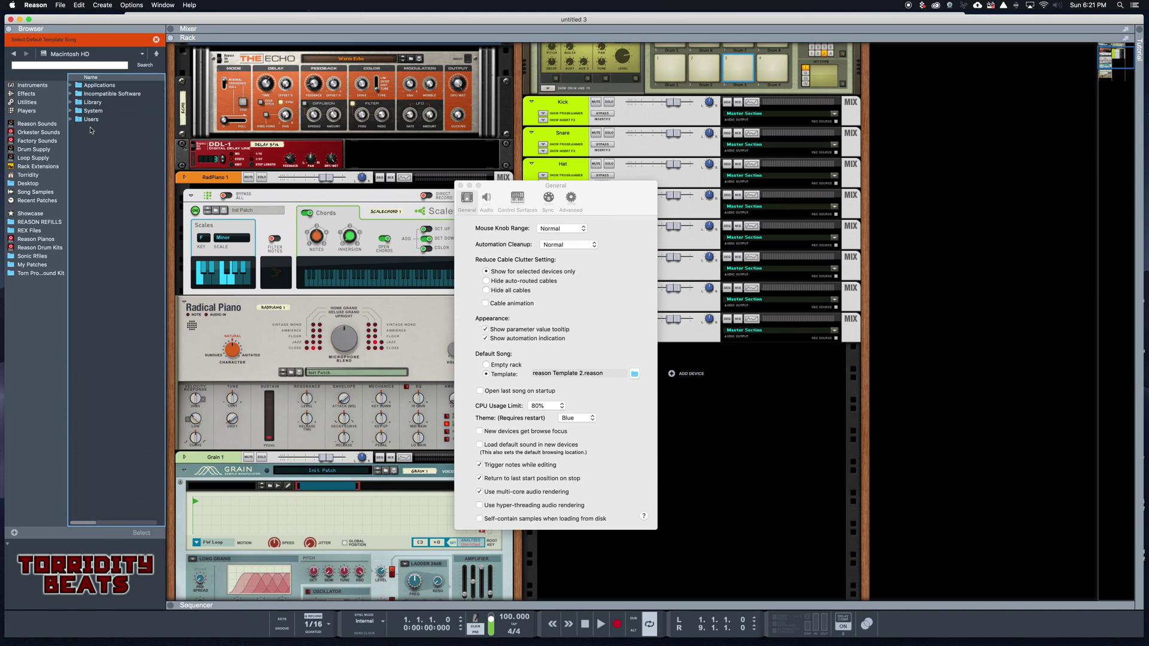
double_click(91, 119)
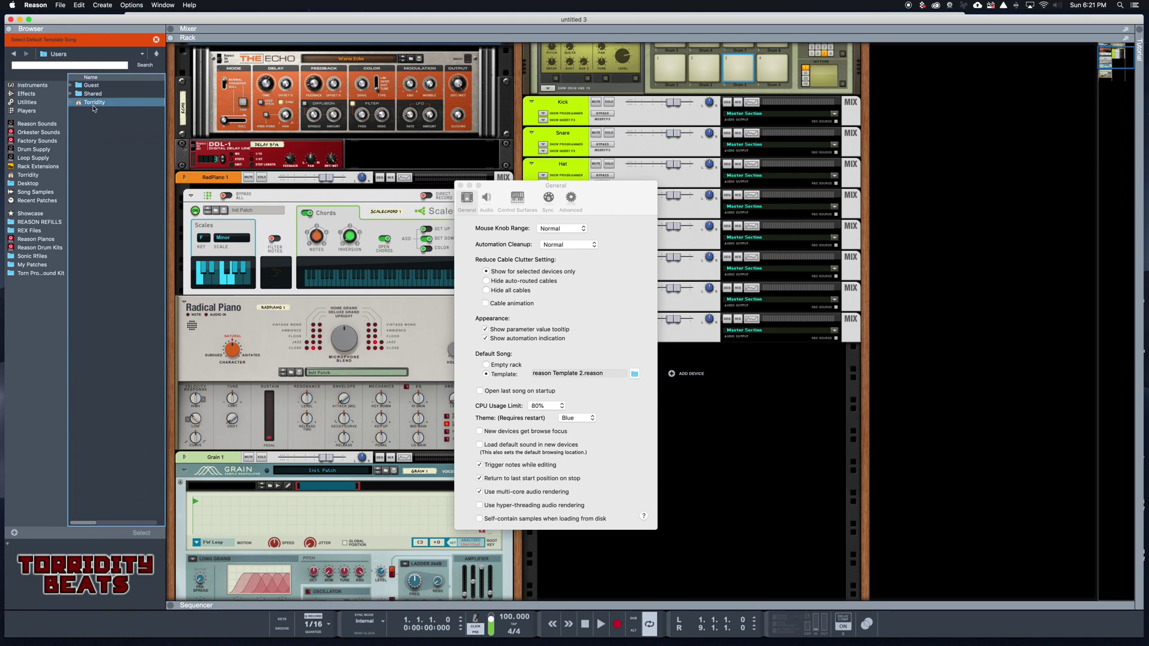
double_click(94, 103)
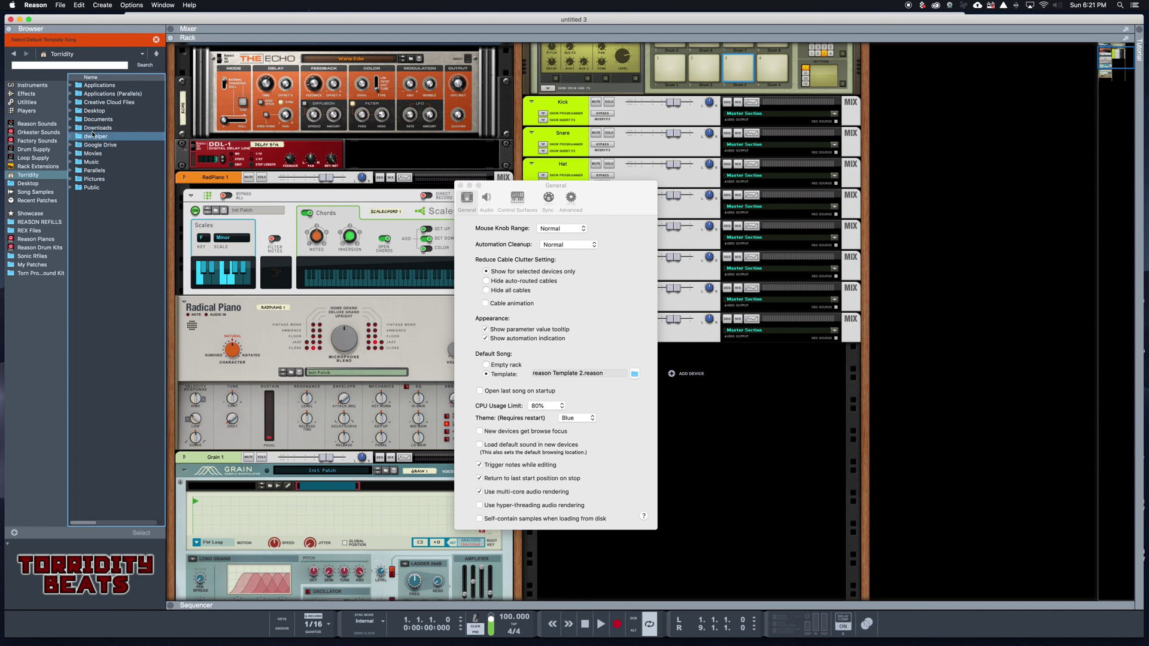
double_click(96, 112)
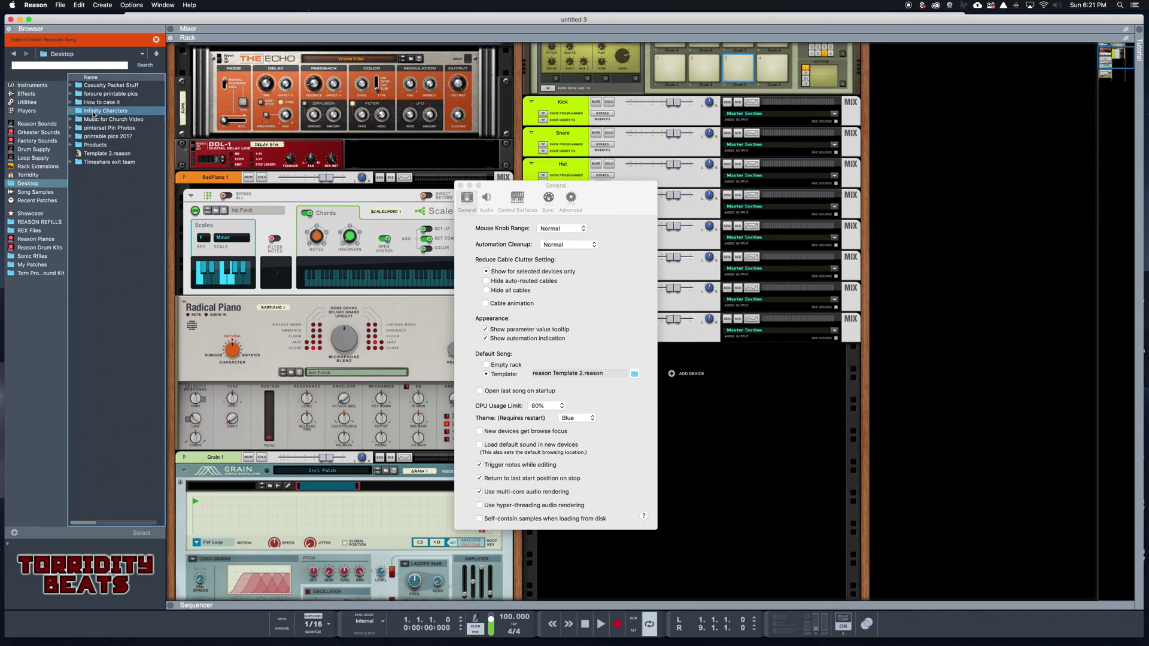
left_click(100, 154)
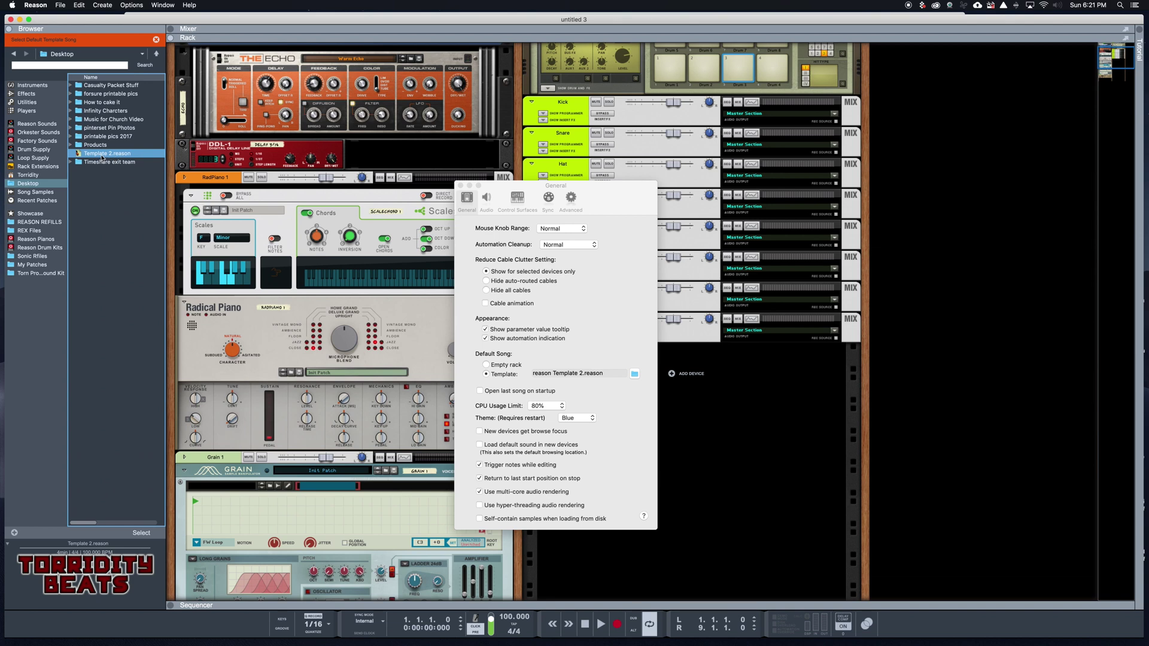
double_click(102, 157)
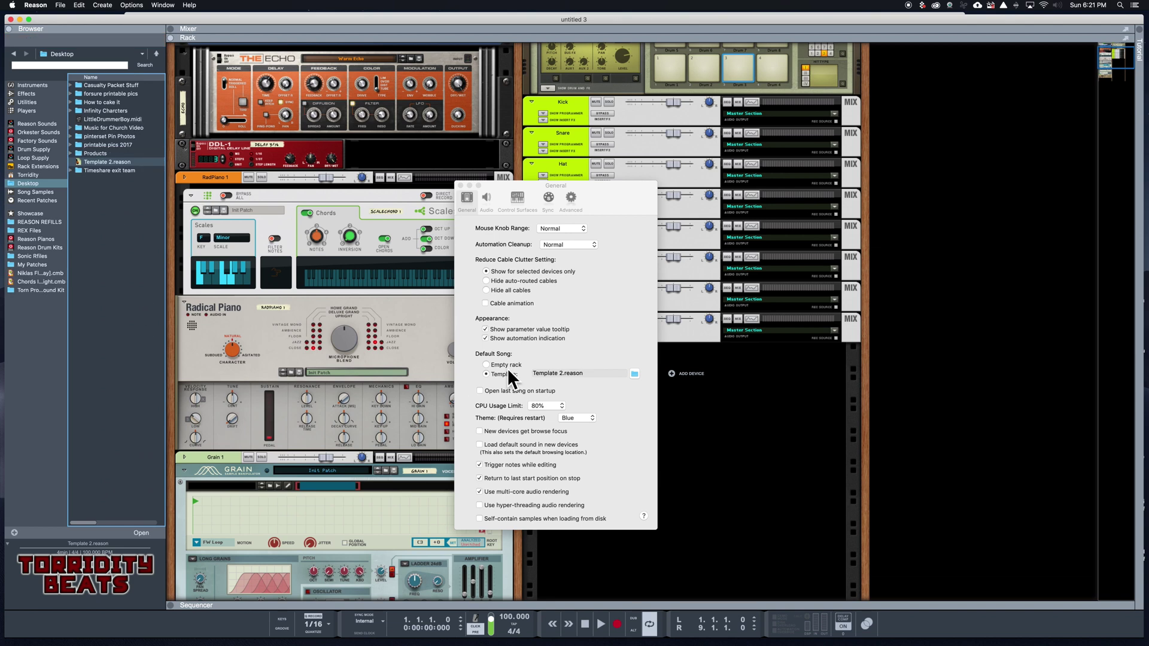
Step: Close Preferences, start a new song loaded with the Template 2 rack, and select Redrum pattern 1
left_click(460, 186)
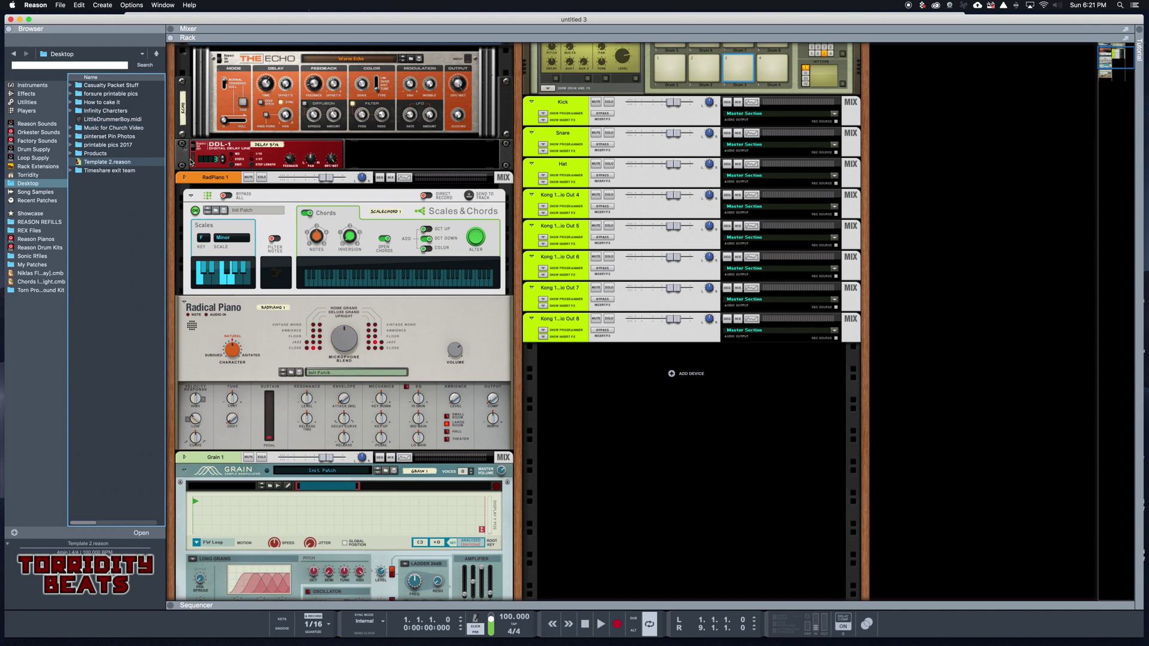
key("super+s")
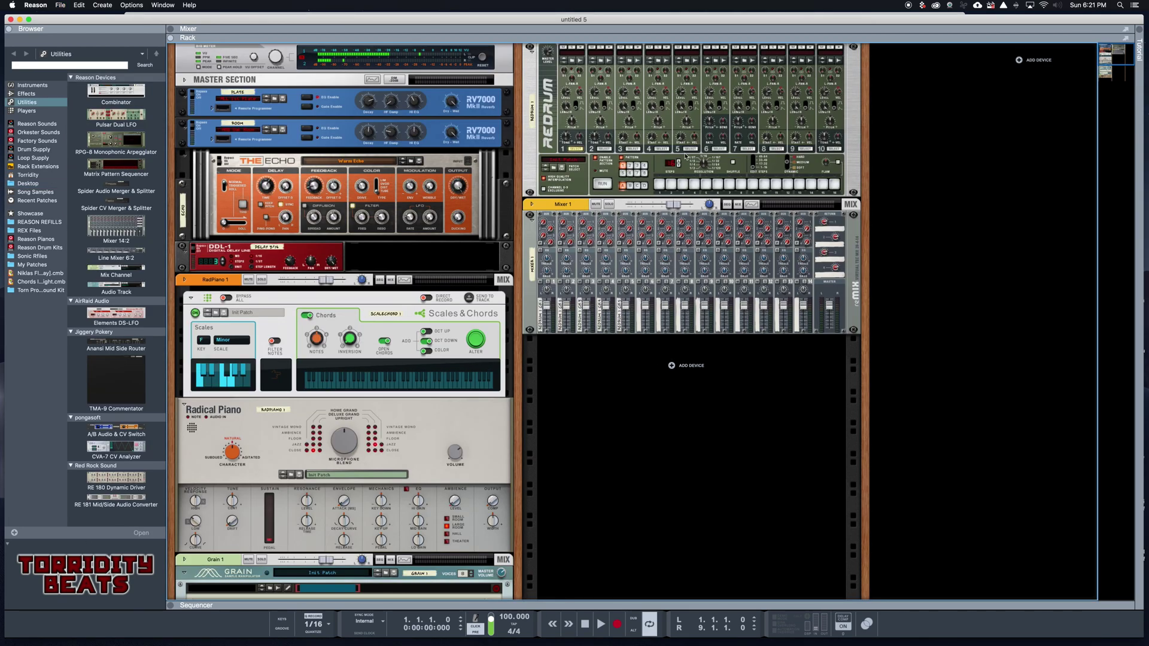
left_click(623, 165)
scroll(613, 392, "down", 4)
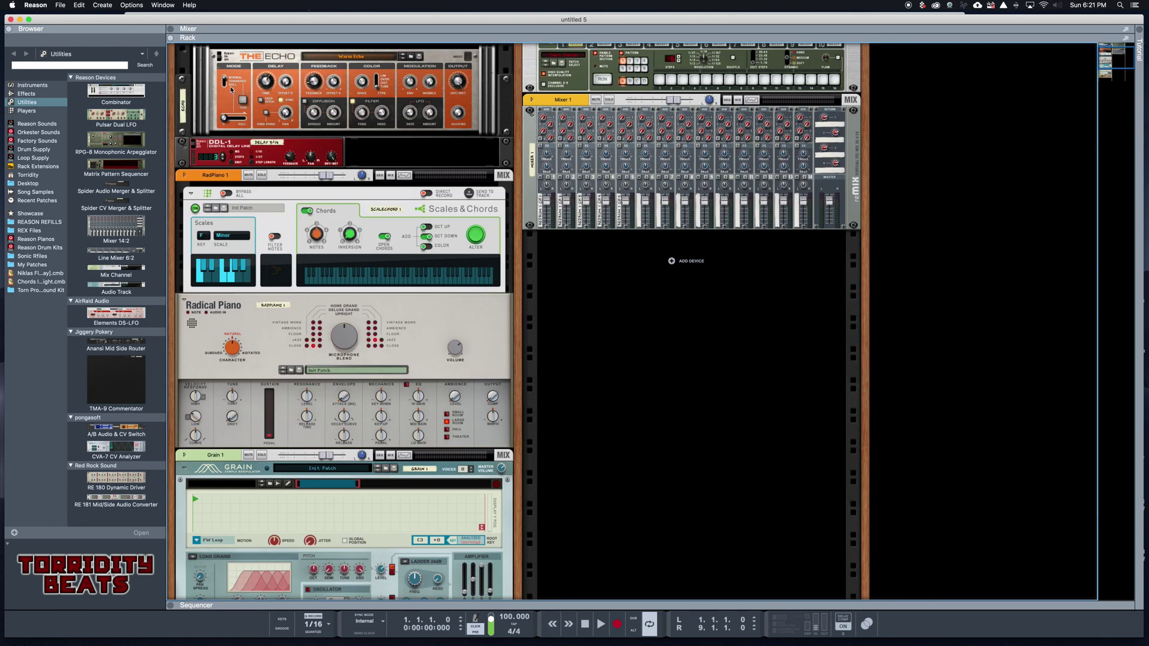
left_click(171, 29)
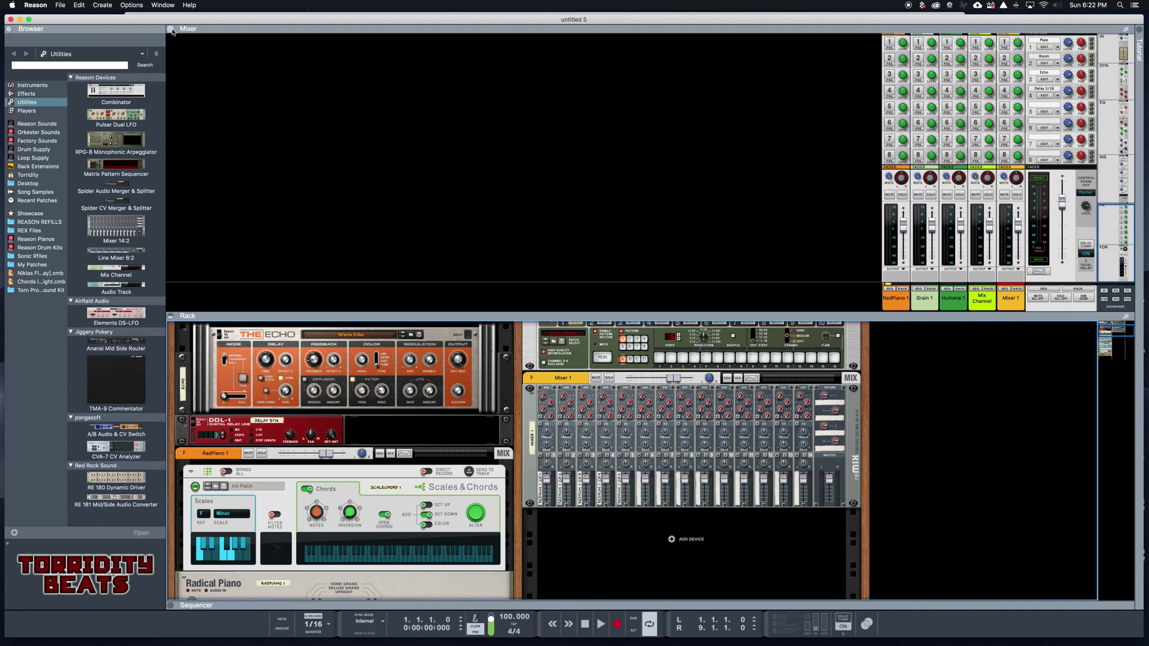
key("F5")
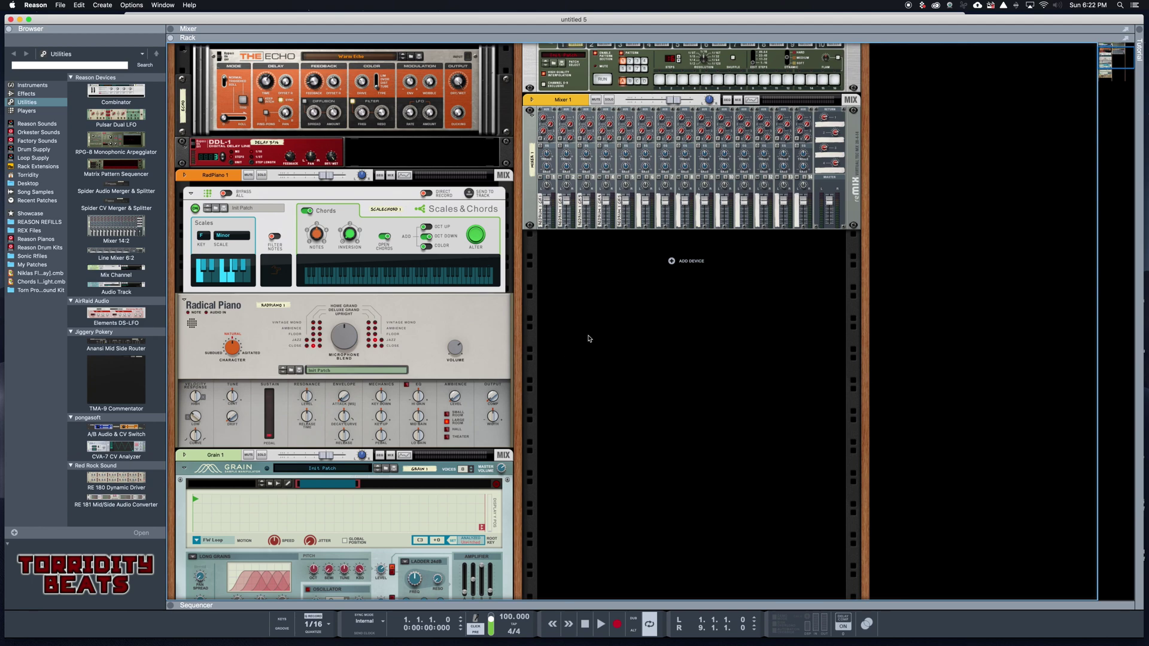
scroll(602, 337, "up", 4)
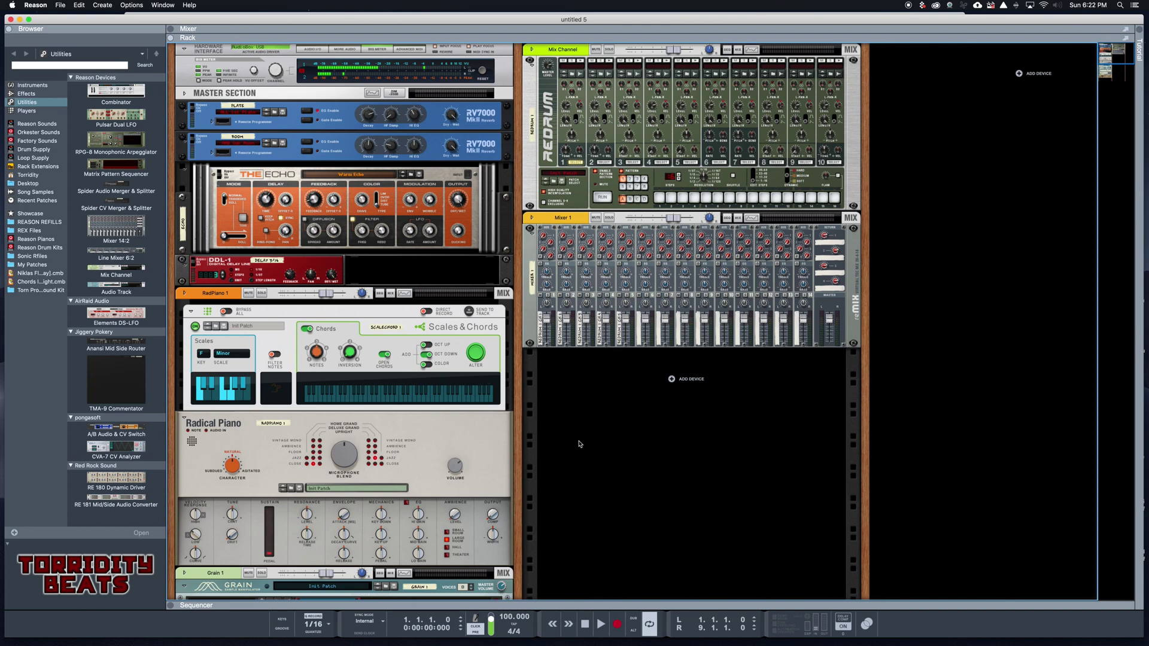
scroll(623, 436, "down", 3)
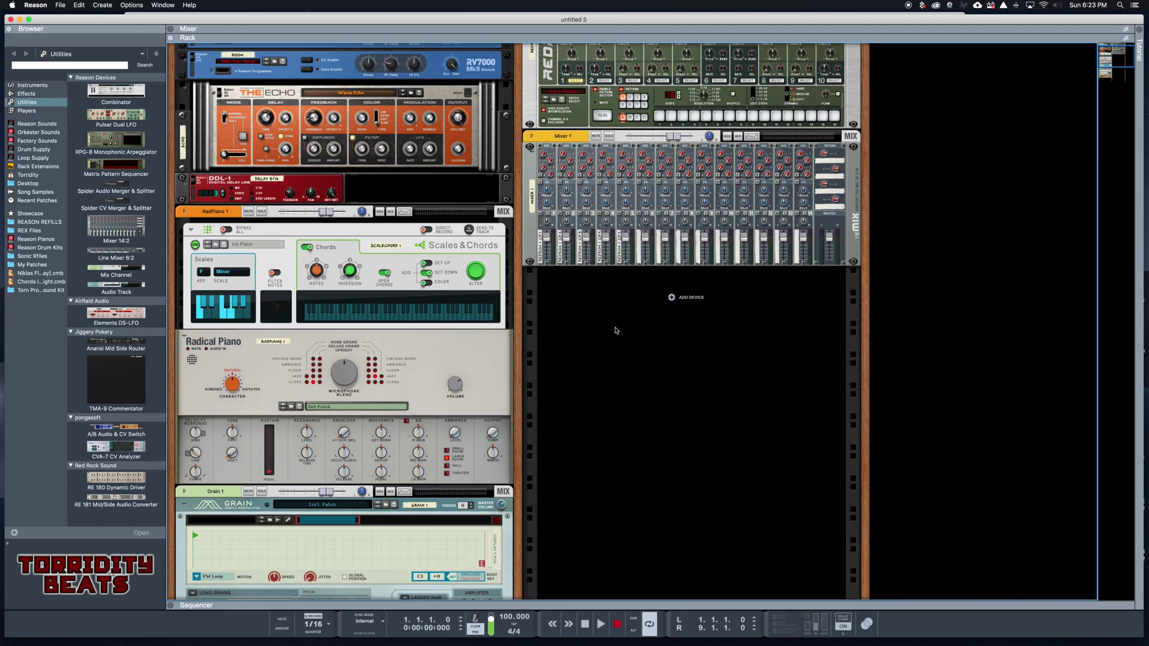
scroll(616, 330, "down", 1)
scroll(616, 331, "down", 3)
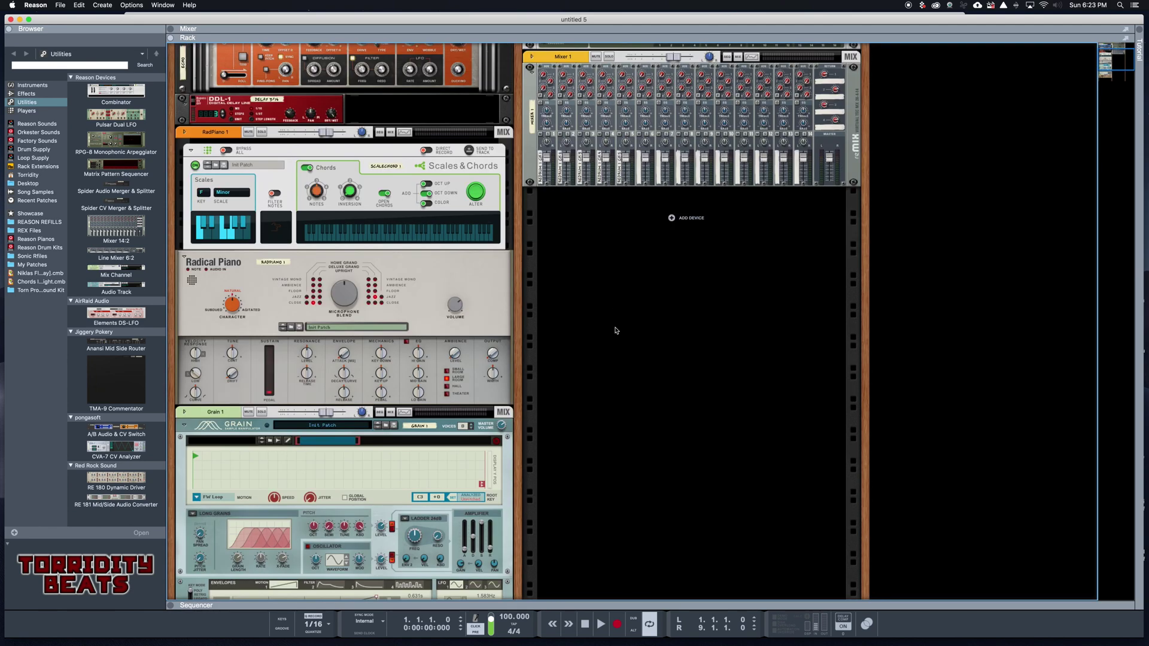
scroll(615, 331, "up", 5)
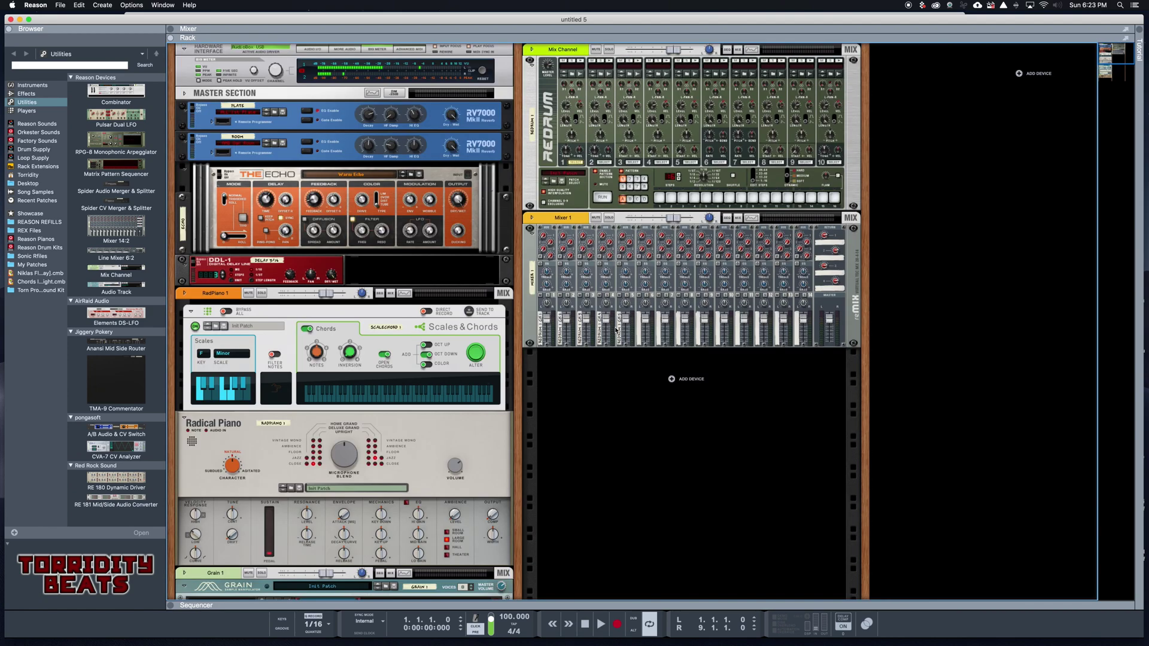